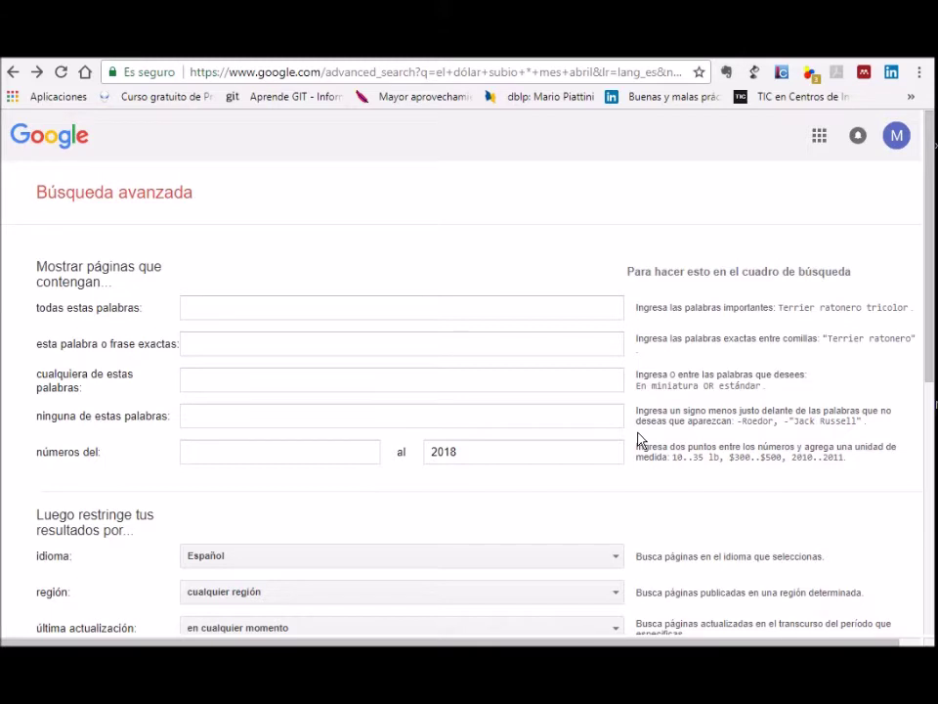
# Search for pages containing all the words "suba dolar * marzo", keeping 2018 as the upper number limit
pyautogui.click(316, 311)
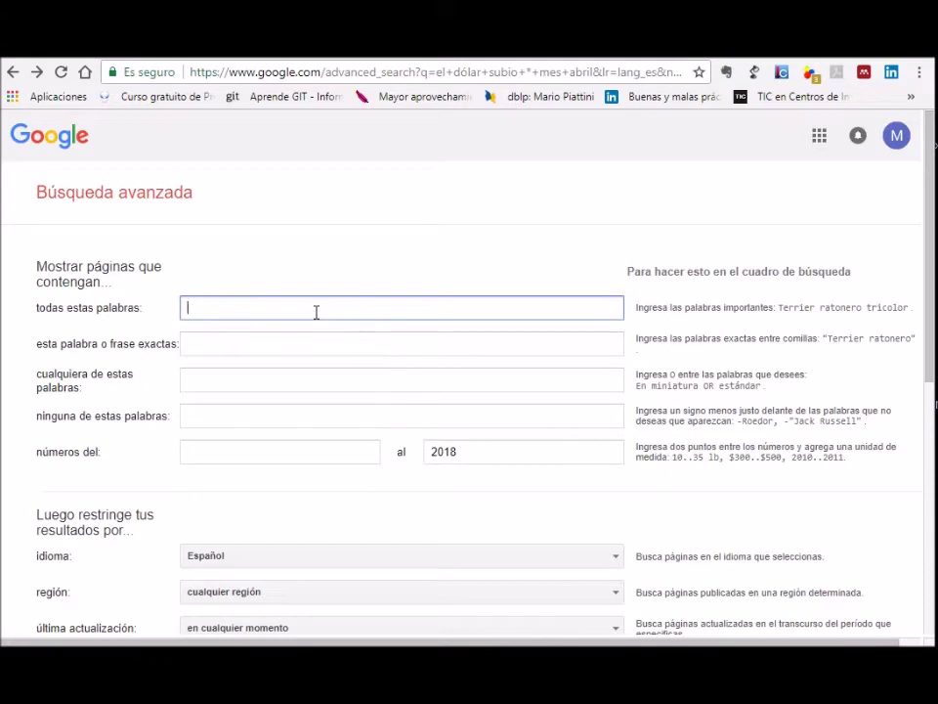
pyautogui.write('suba dolar * marzo')
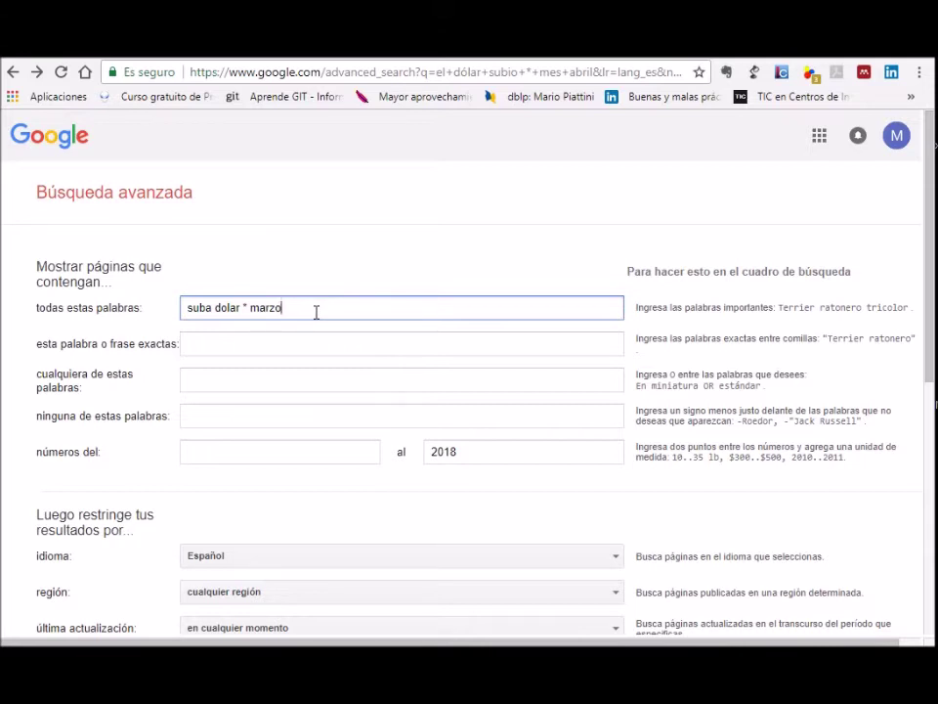
pyautogui.press('Return')
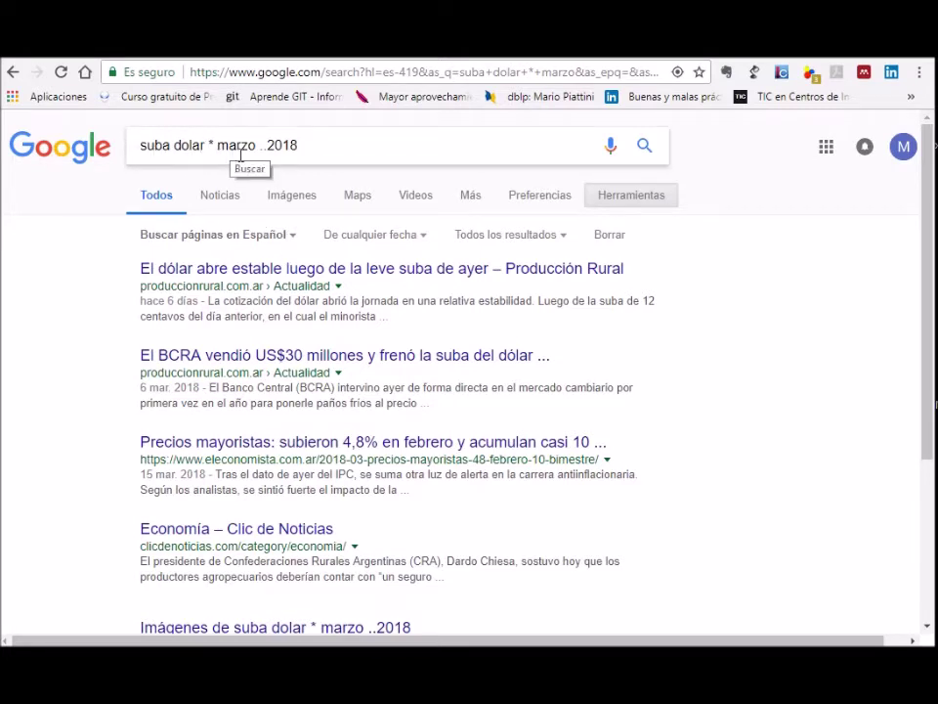
pyautogui.click(259, 149)
pyautogui.write('..')
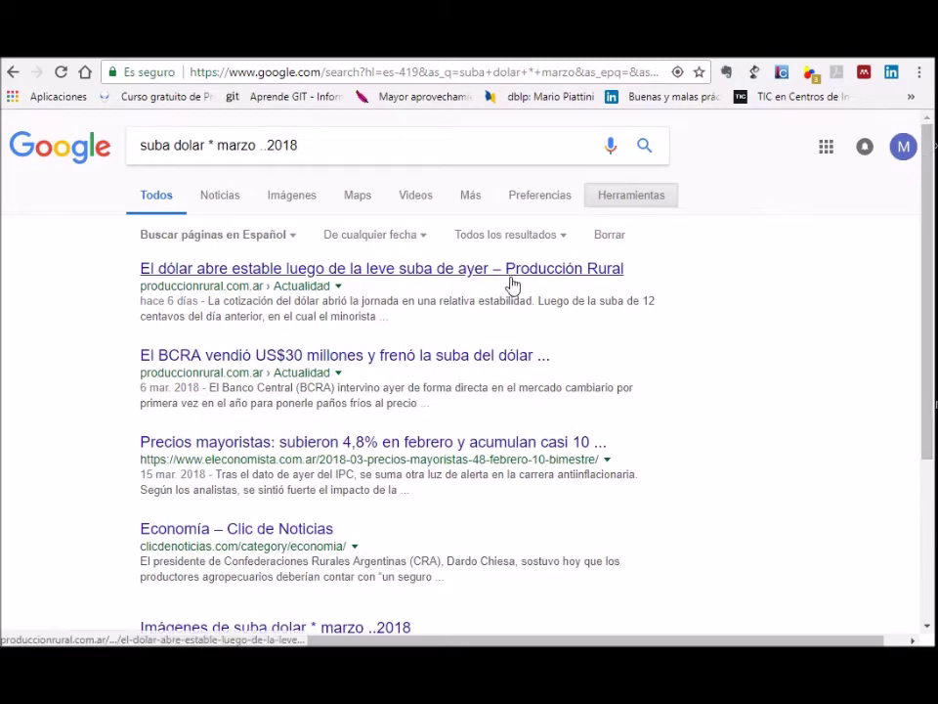
# Return to the advanced search form, clear the all-words terms and enter "Dengue" as the exact word or phrase
pyautogui.click(561, 203)
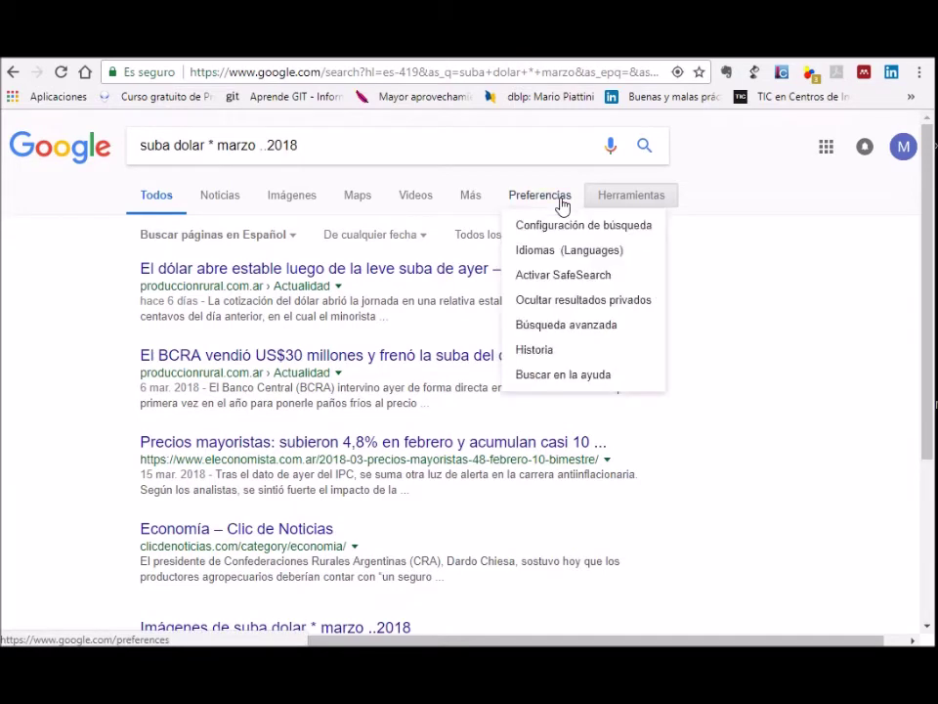
pyautogui.click(572, 325)
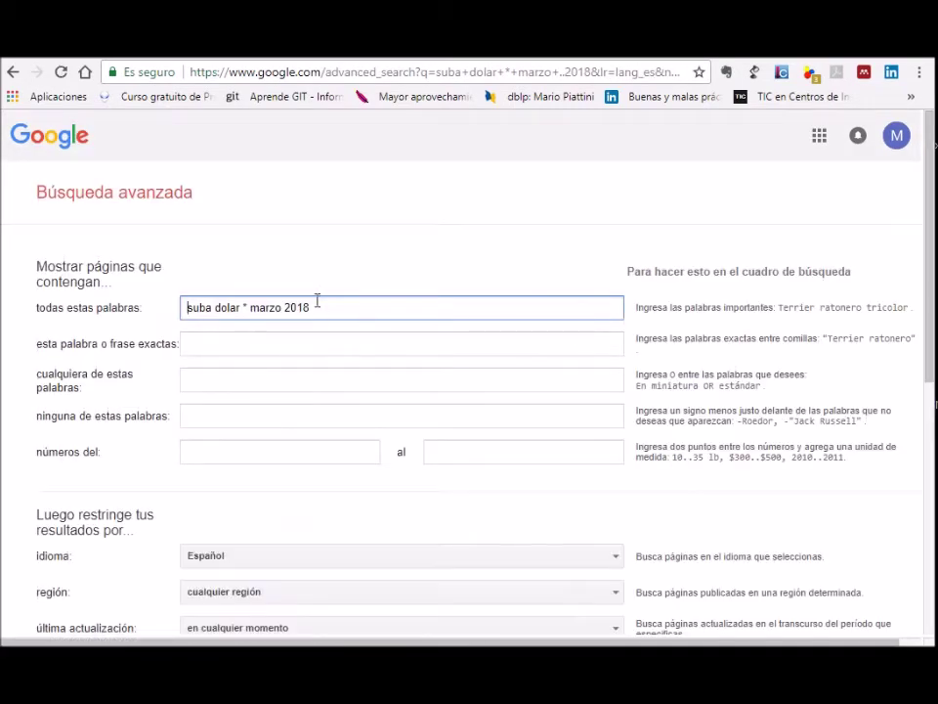
pyautogui.moveTo(317, 309); pyautogui.dragTo(182, 313)
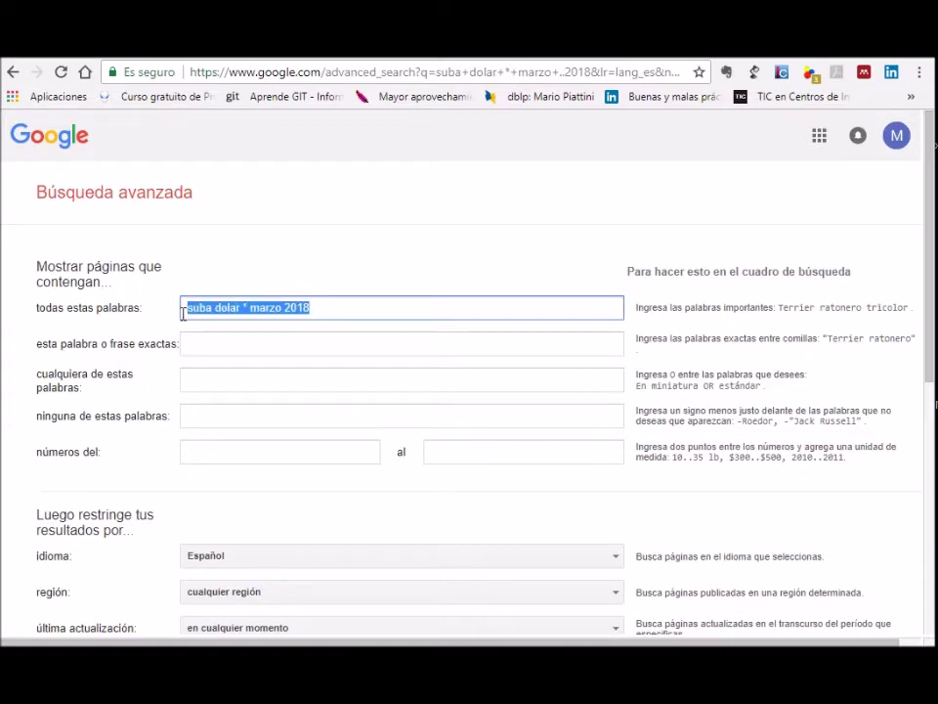
pyautogui.press('BackSpace')
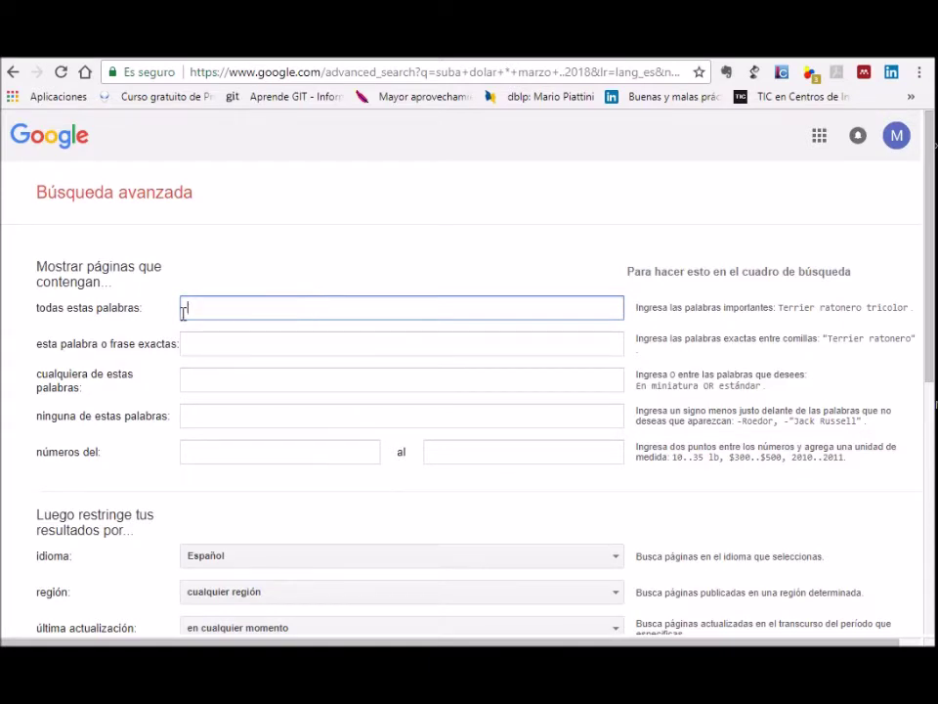
pyautogui.click(212, 347)
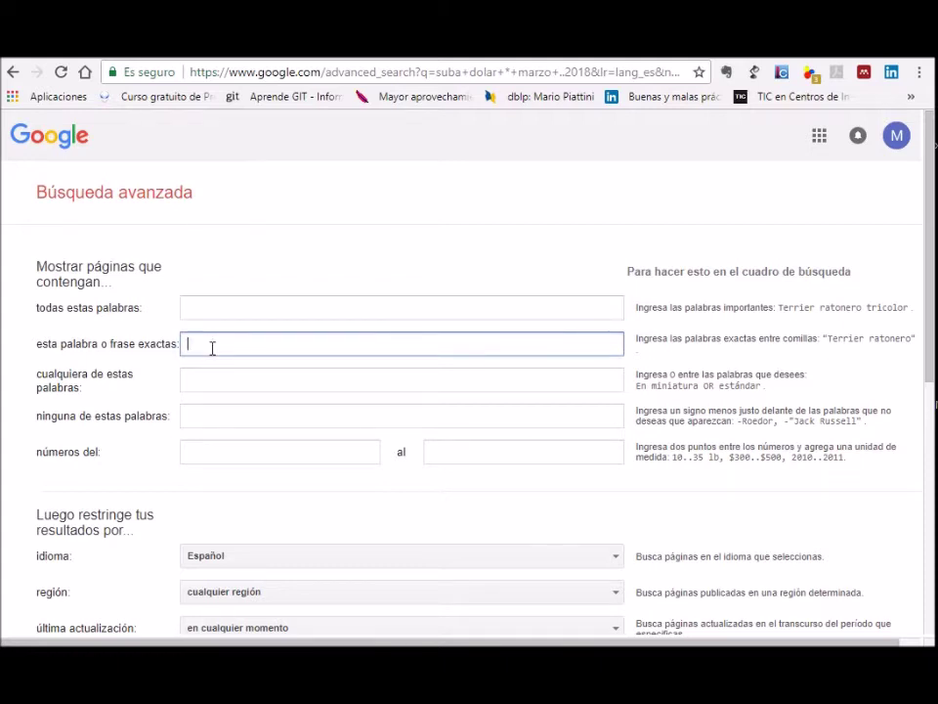
pyautogui.write('Dengue')
# Restrict the results to the region Paraguay and the file type Adobe Acrobat PDF (.pdf)
pyautogui.moveTo(929, 342); pyautogui.dragTo(930, 437)
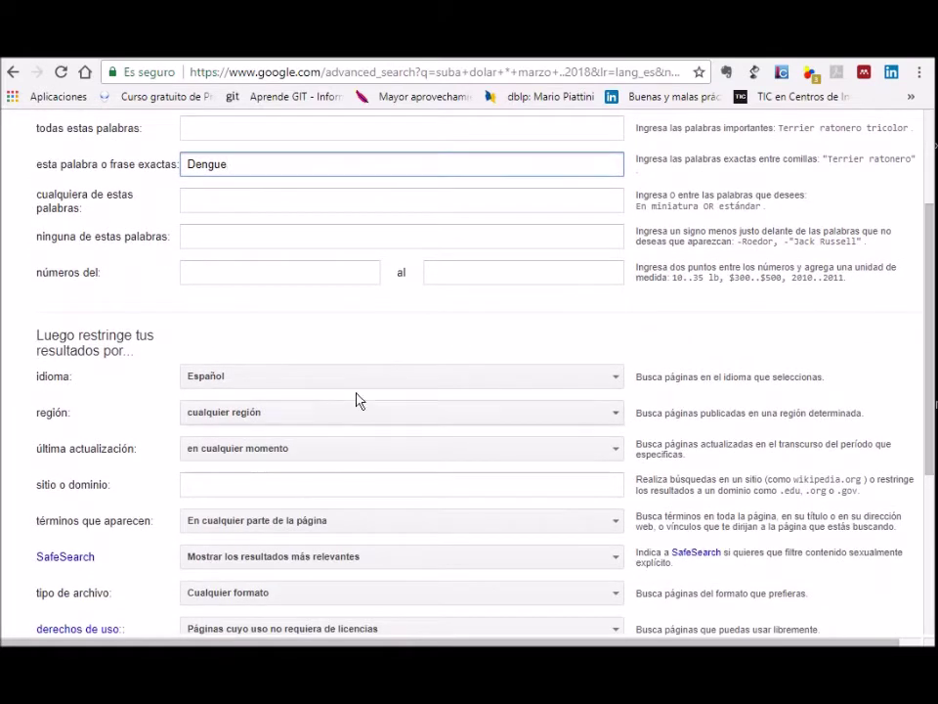
pyautogui.click(303, 420)
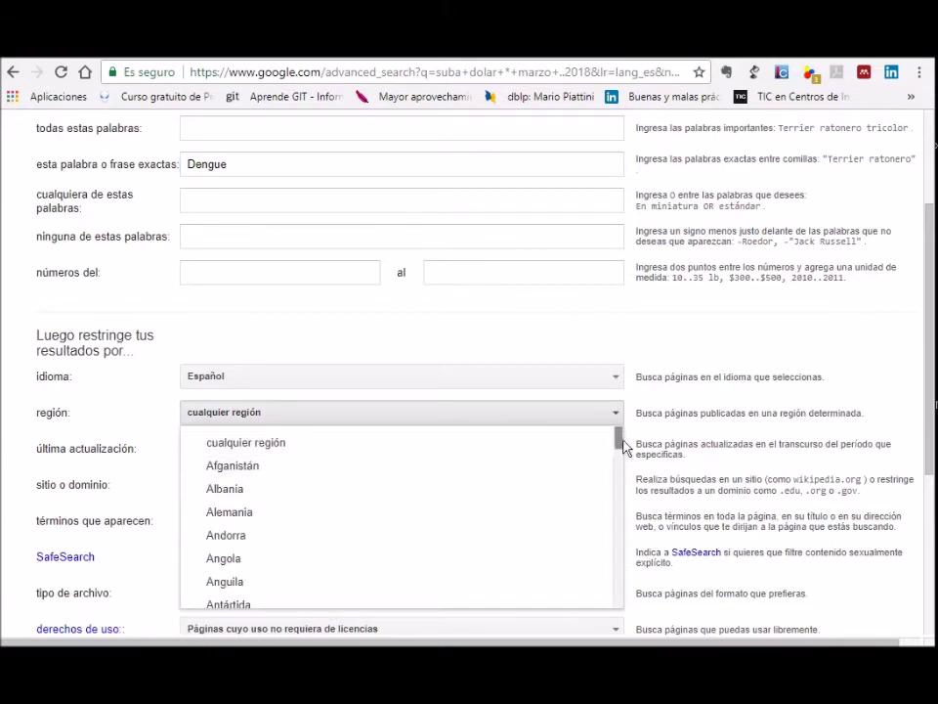
pyautogui.moveTo(621, 445); pyautogui.dragTo(605, 555)
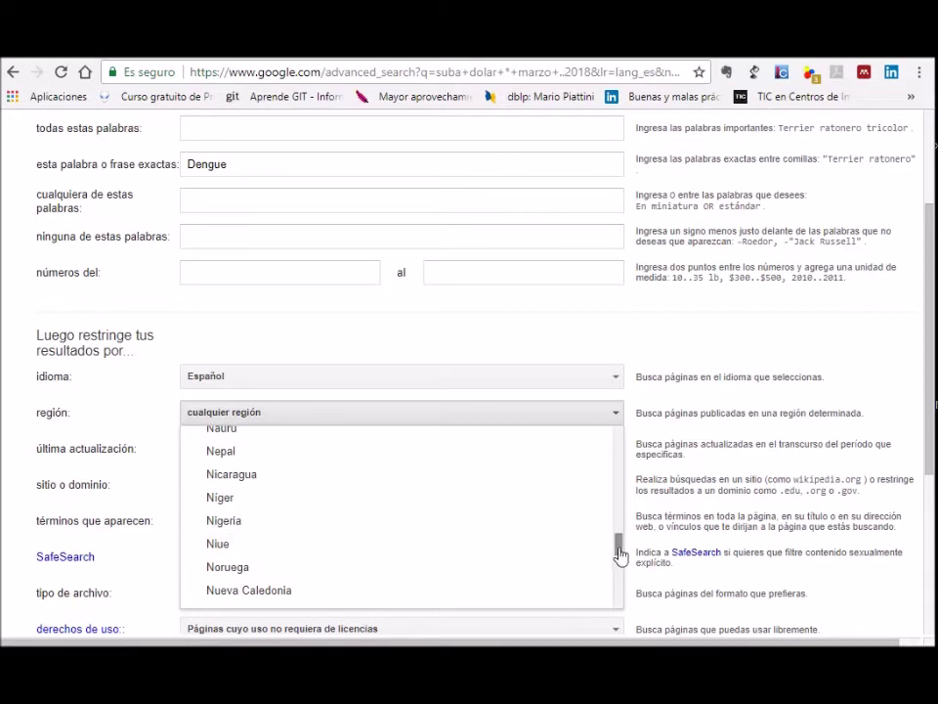
pyautogui.moveTo(621, 554)
pyautogui.mouseDown()
pyautogui.moveTo(620, 546)
pyautogui.moveTo(622, 564)
pyautogui.moveTo(619, 555)
pyautogui.mouseUp()
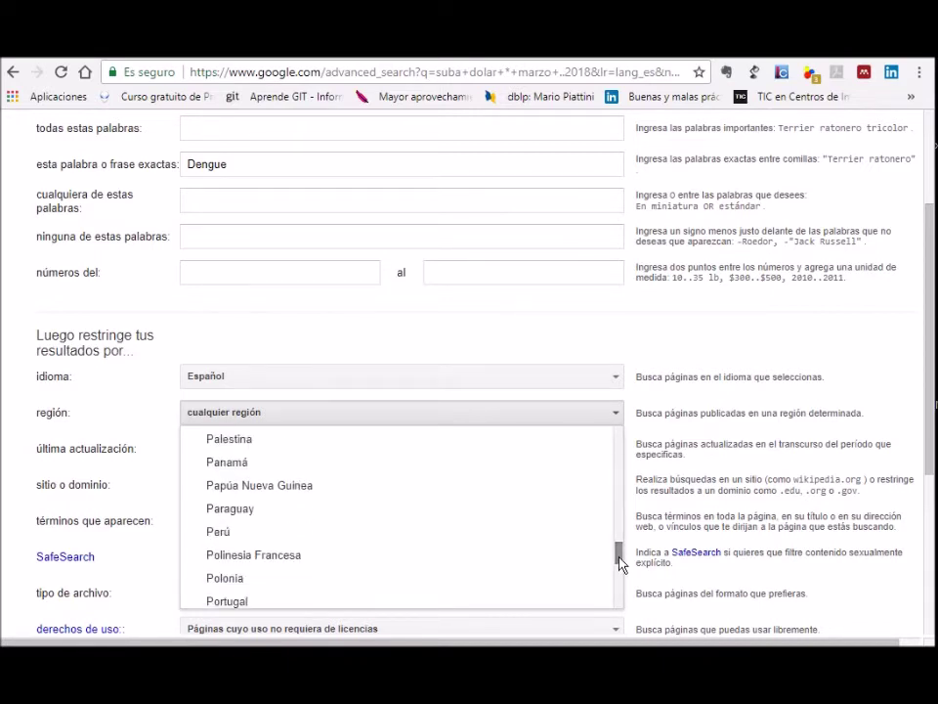
pyautogui.click(289, 511)
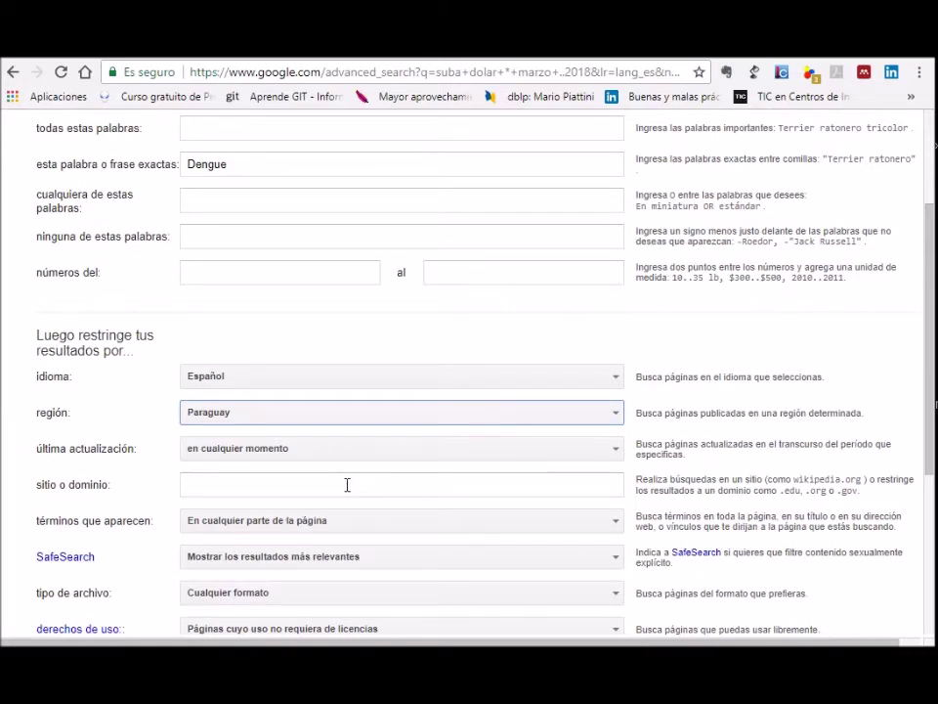
pyautogui.click(616, 596)
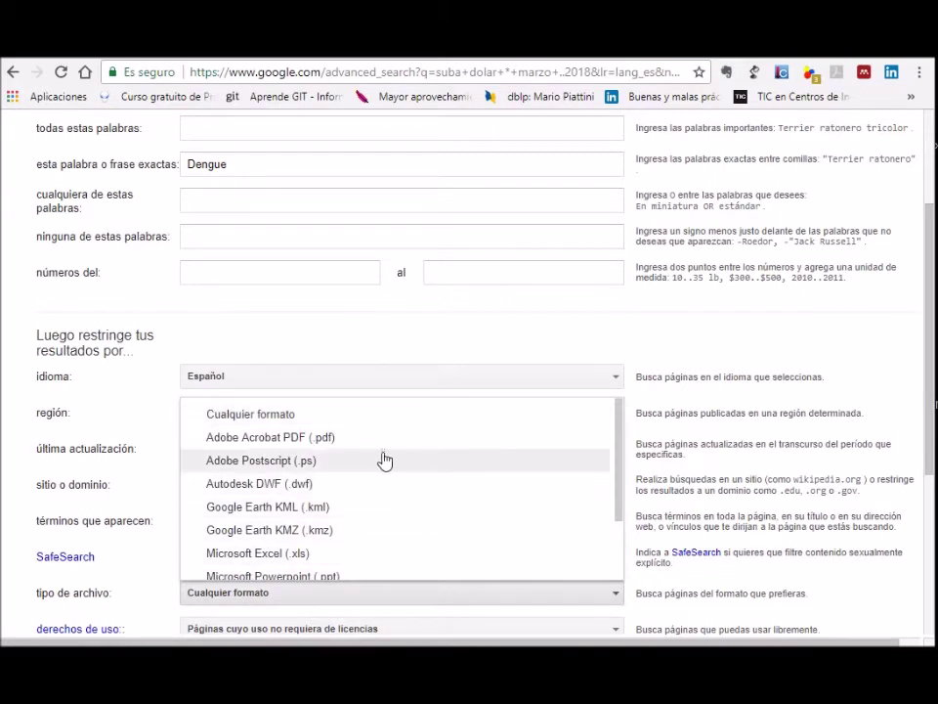
pyautogui.click(320, 447)
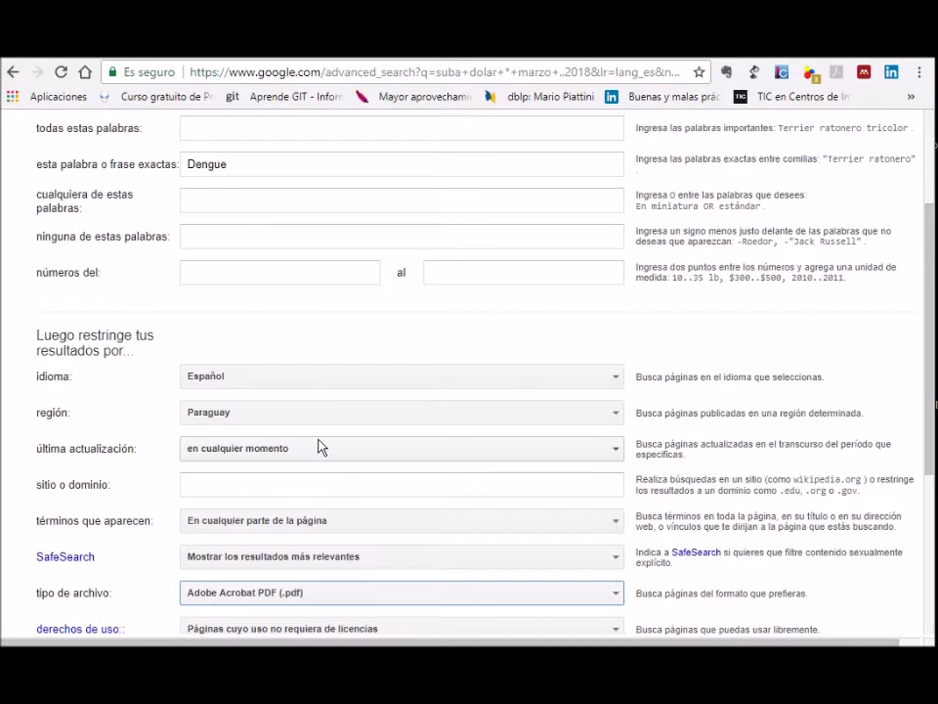
# Run the advanced search for Dengue PDFs and complete the robot verification
pyautogui.click(312, 129)
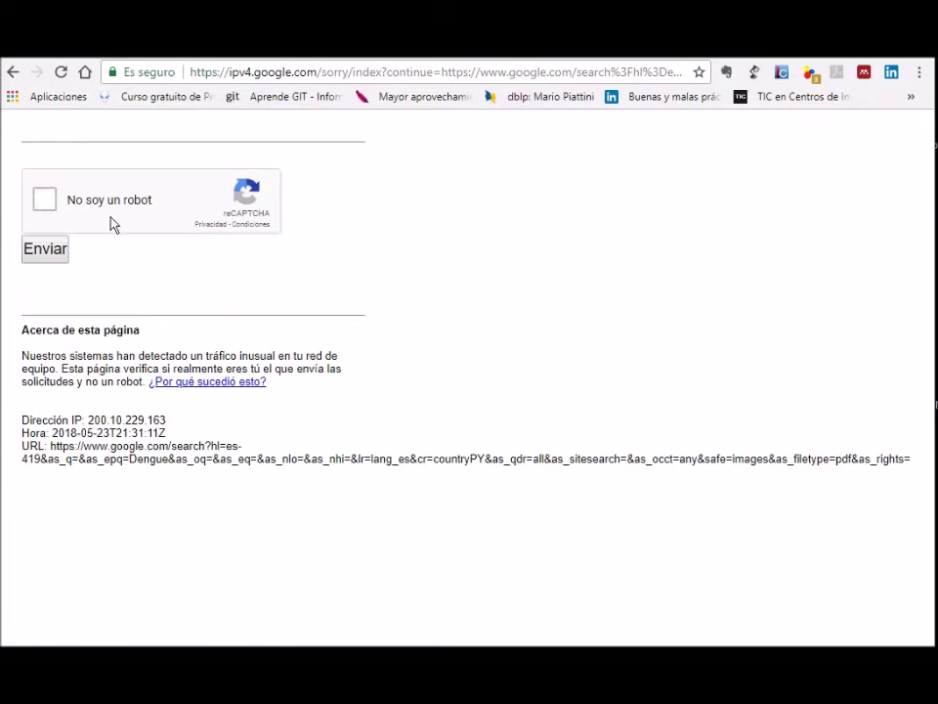
pyautogui.click(49, 203)
pyautogui.click(49, 256)
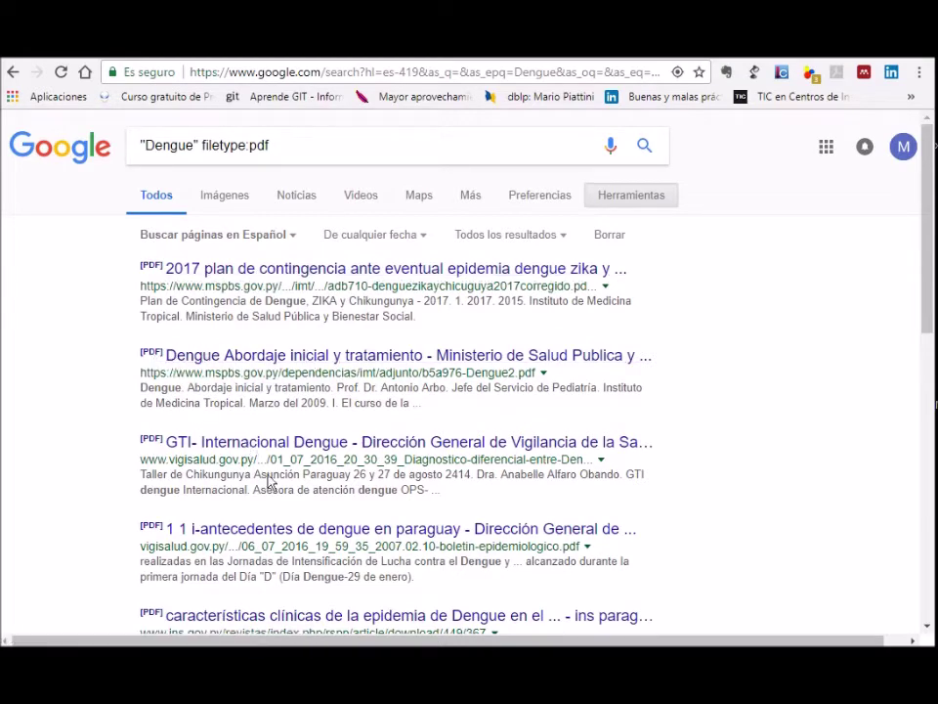
pyautogui.moveTo(935, 268)
pyautogui.mouseDown()
pyautogui.moveTo(934, 341)
pyautogui.moveTo(930, 276)
pyautogui.mouseUp()
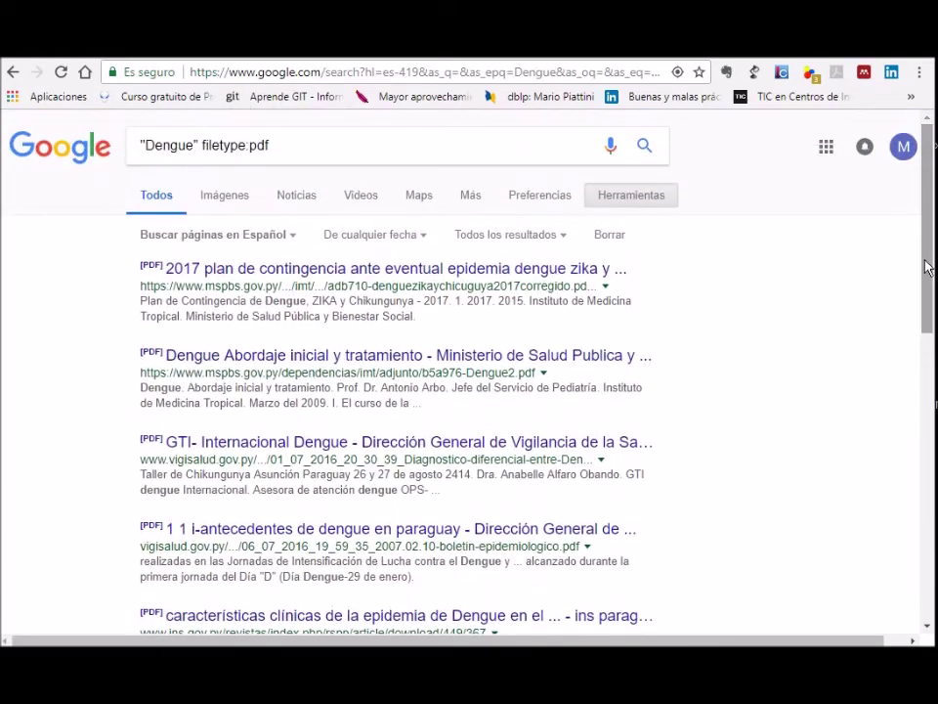
# Reopen the advanced search form for the Dengue query and exclude pages containing the word "Zica"
pyautogui.click(540, 196)
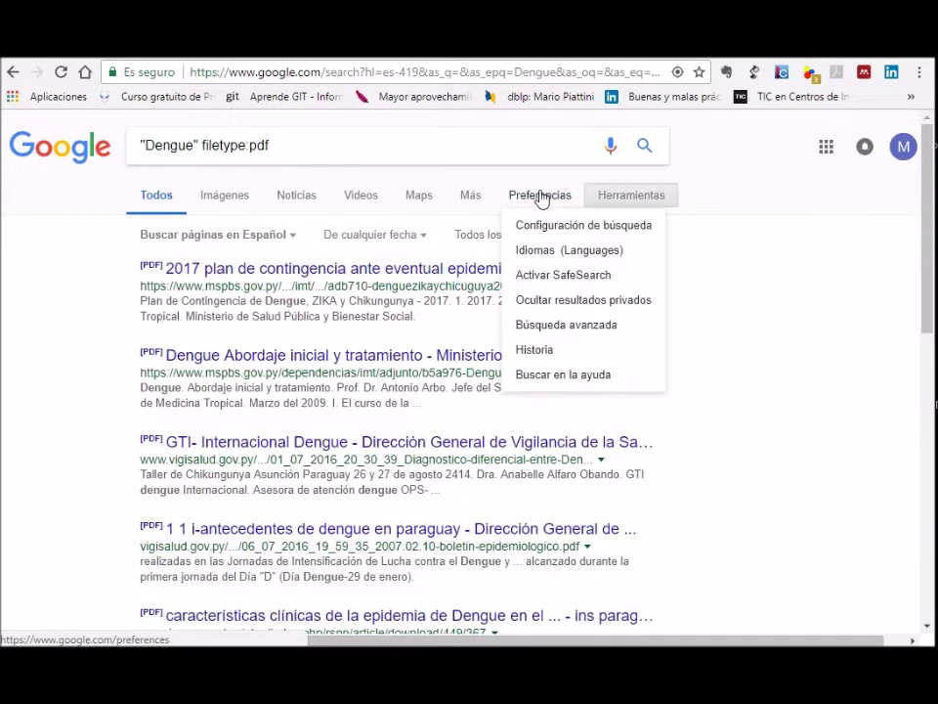
pyautogui.click(553, 331)
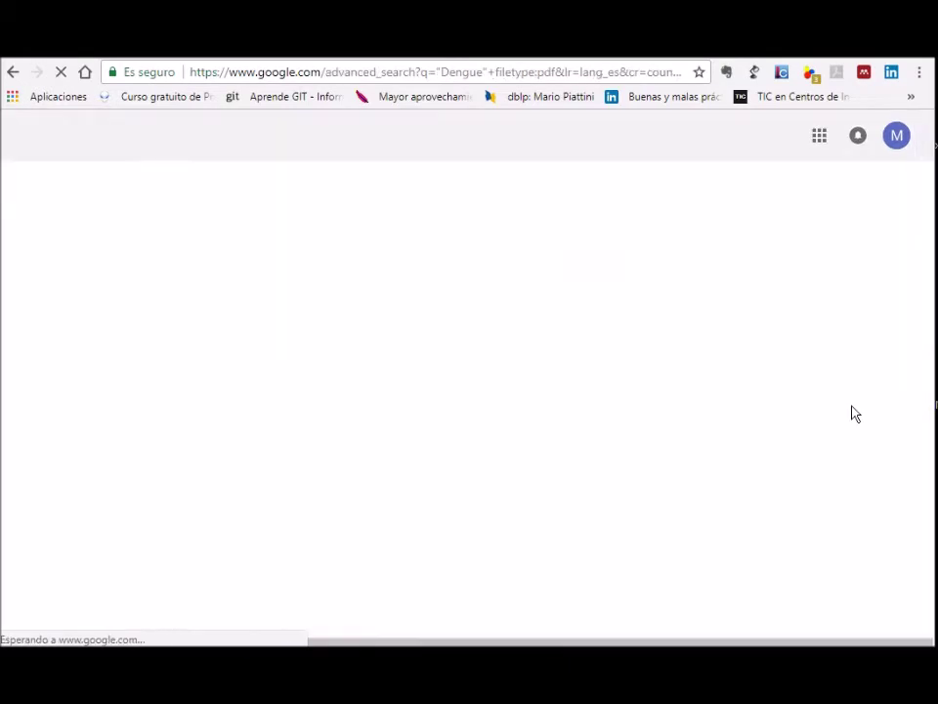
pyautogui.scroll(-5, 922, 394)
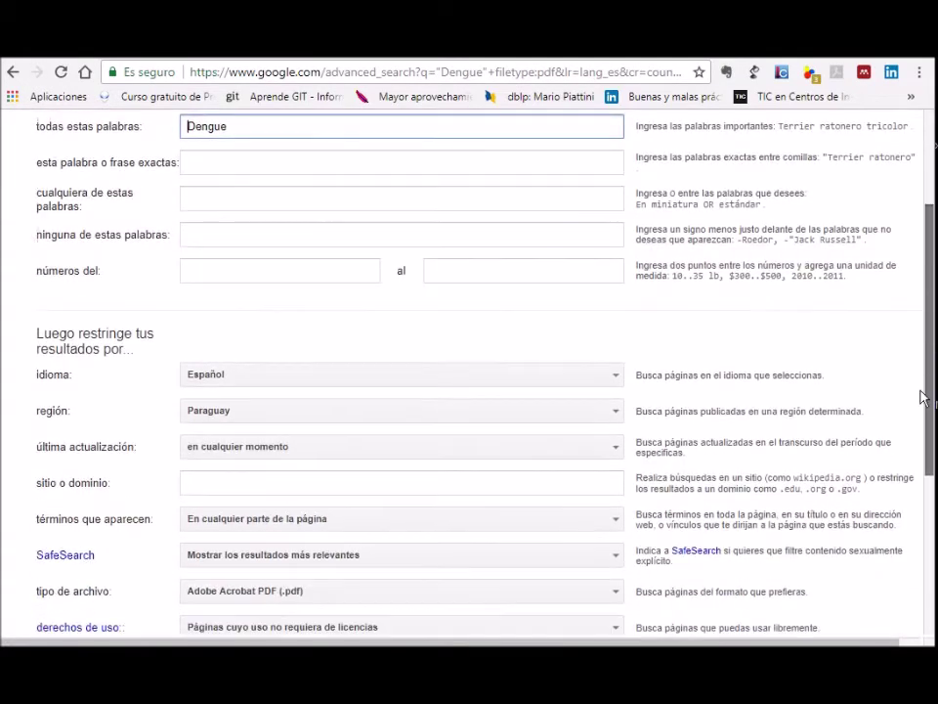
pyautogui.scroll(2, 921, 394)
pyautogui.scroll(-1, 921, 387)
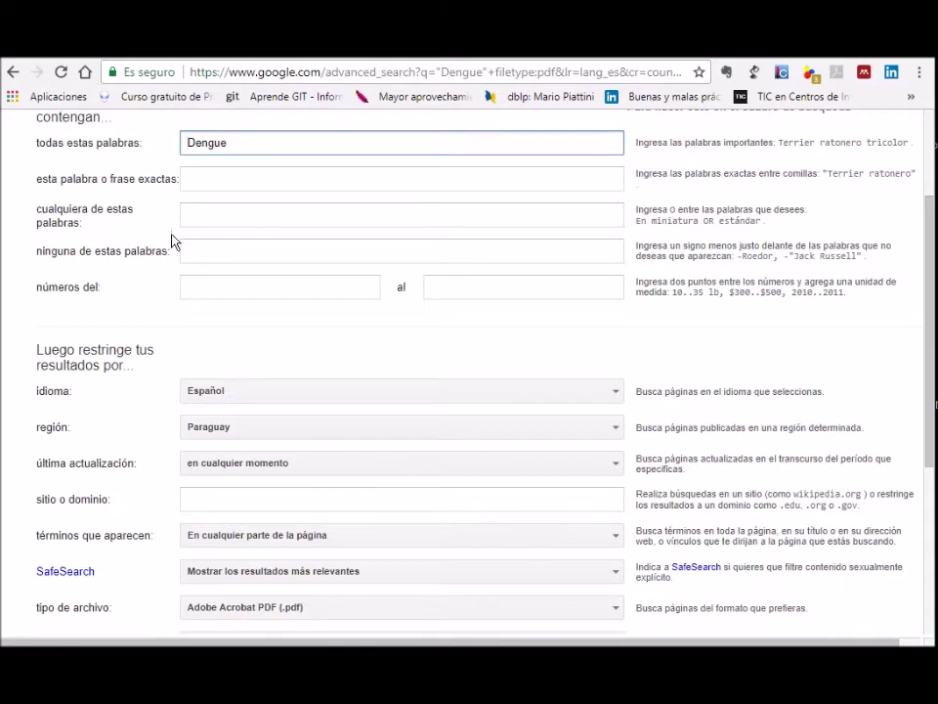
pyautogui.click(185, 250)
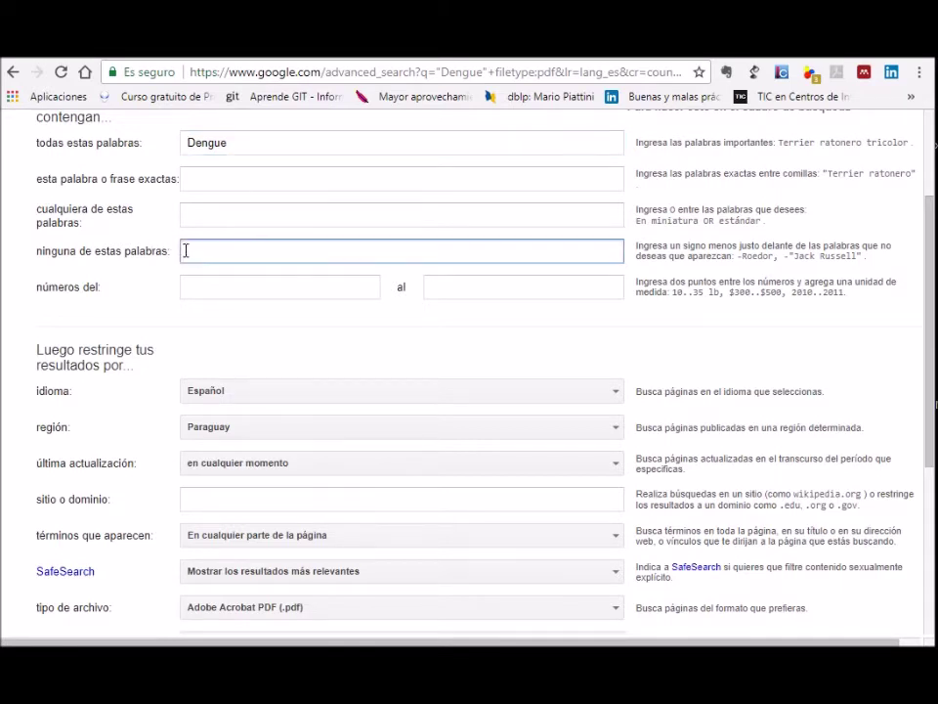
pyautogui.write('Zica')
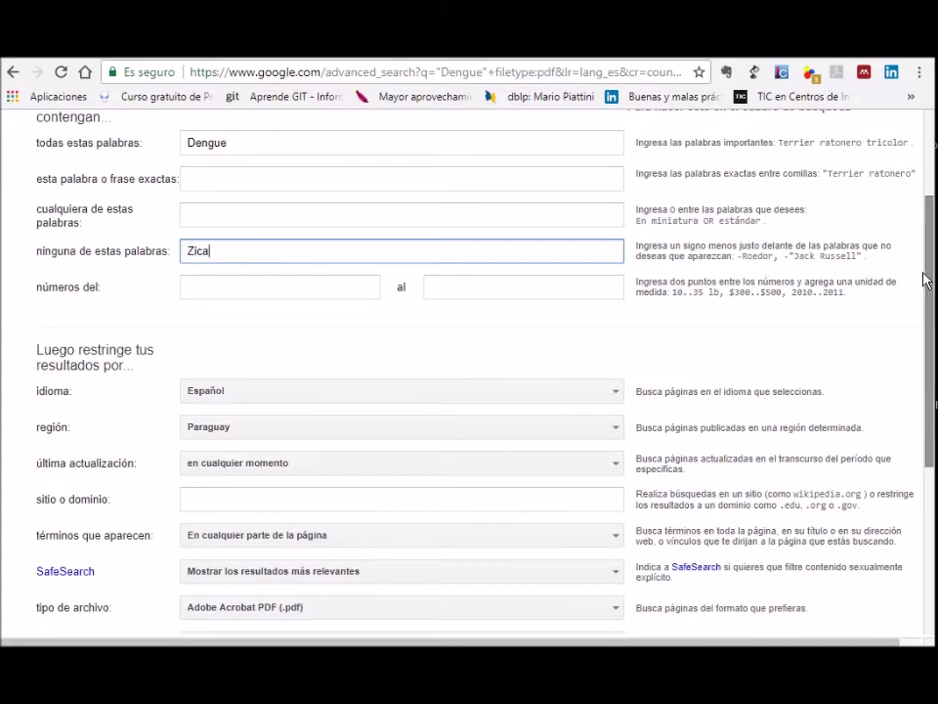
# Set the file type to Microsoft Powerpoint (.ppt) and run the advanced search
pyautogui.moveTo(929, 276); pyautogui.dragTo(934, 369)
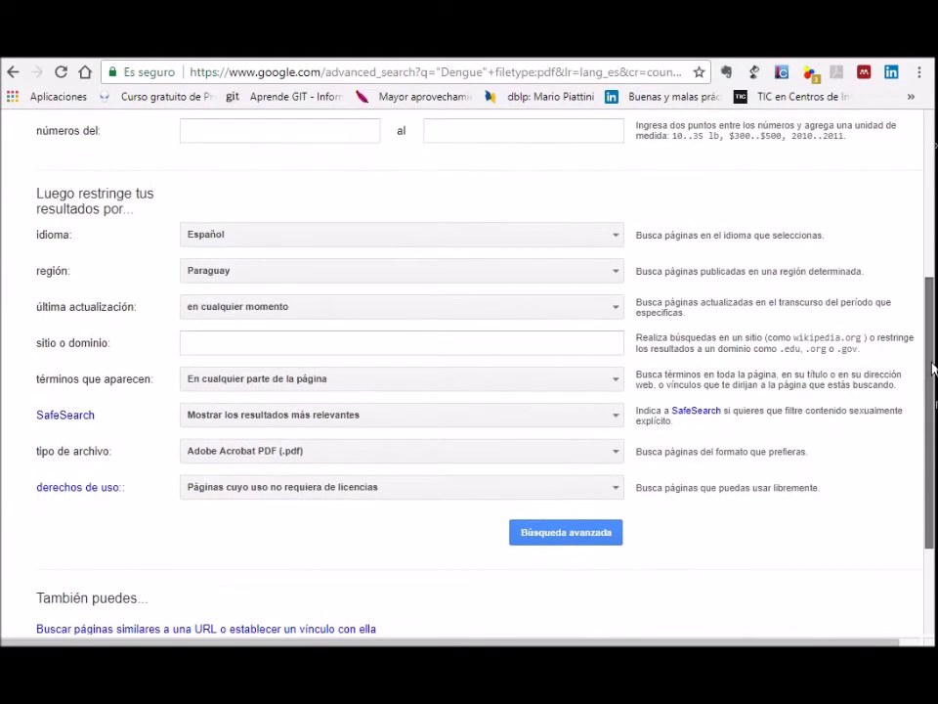
pyautogui.click(574, 451)
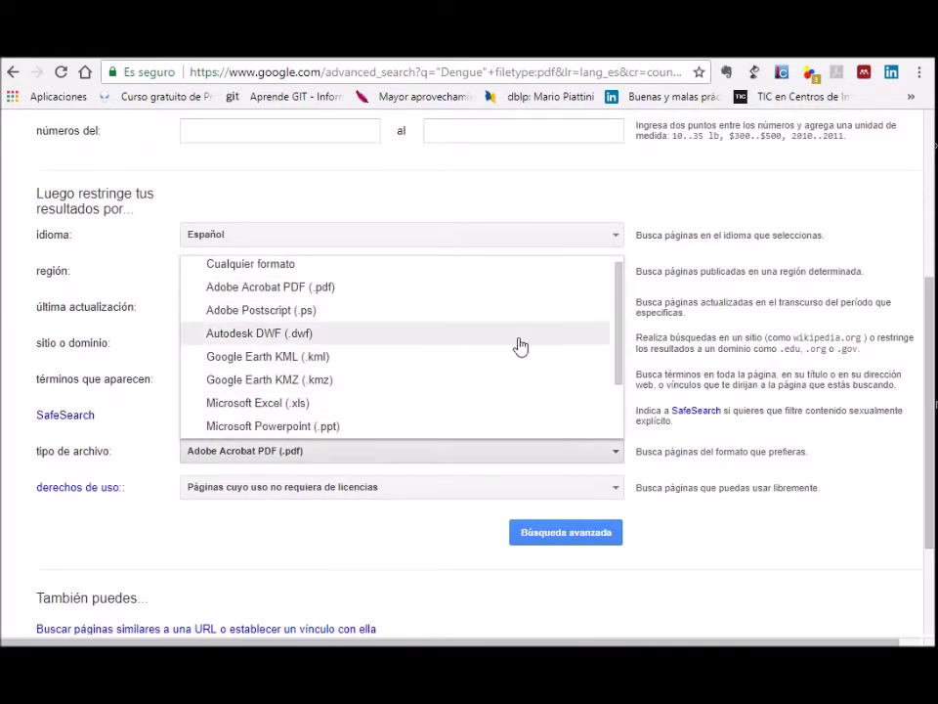
pyautogui.click(336, 427)
pyautogui.click(565, 541)
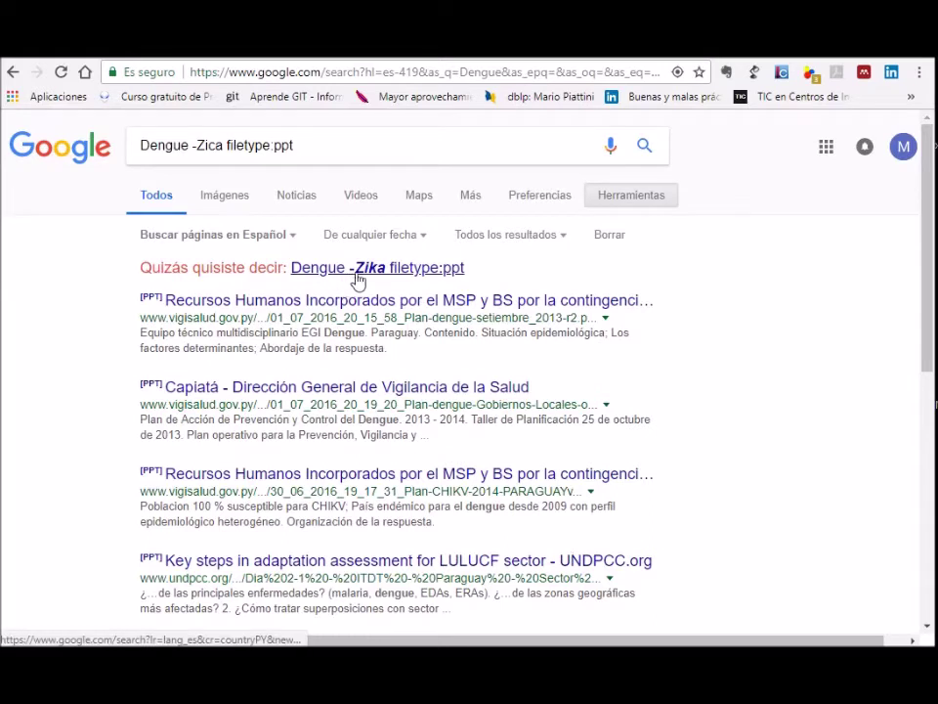
# Correct the excluded word in the query to "Zika" and run the search again
pyautogui.click(214, 145)
pyautogui.press('BackSpace')
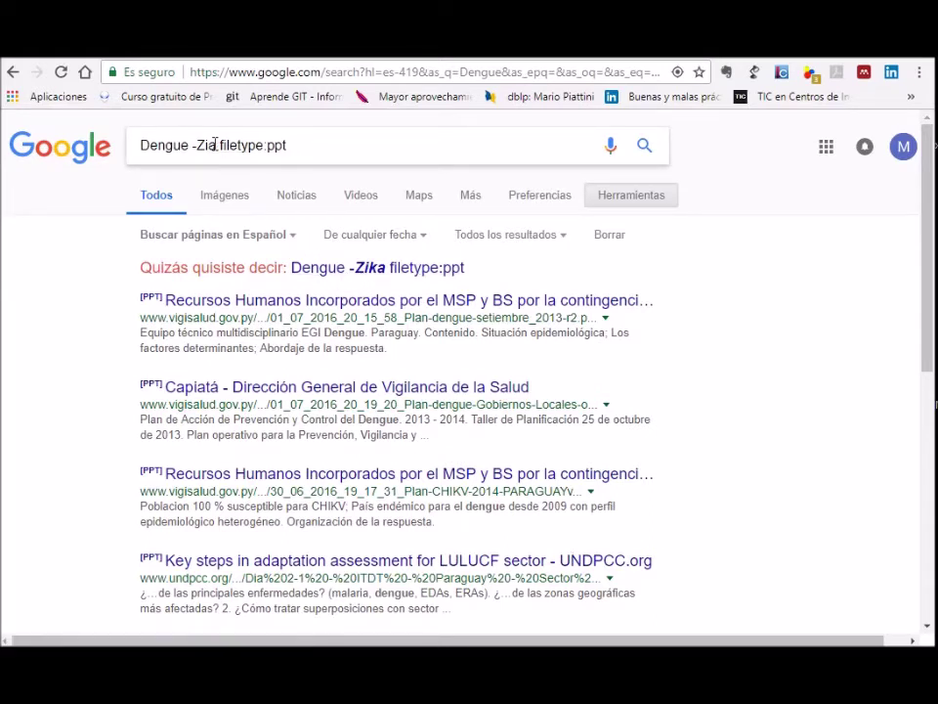
pyautogui.write('k')
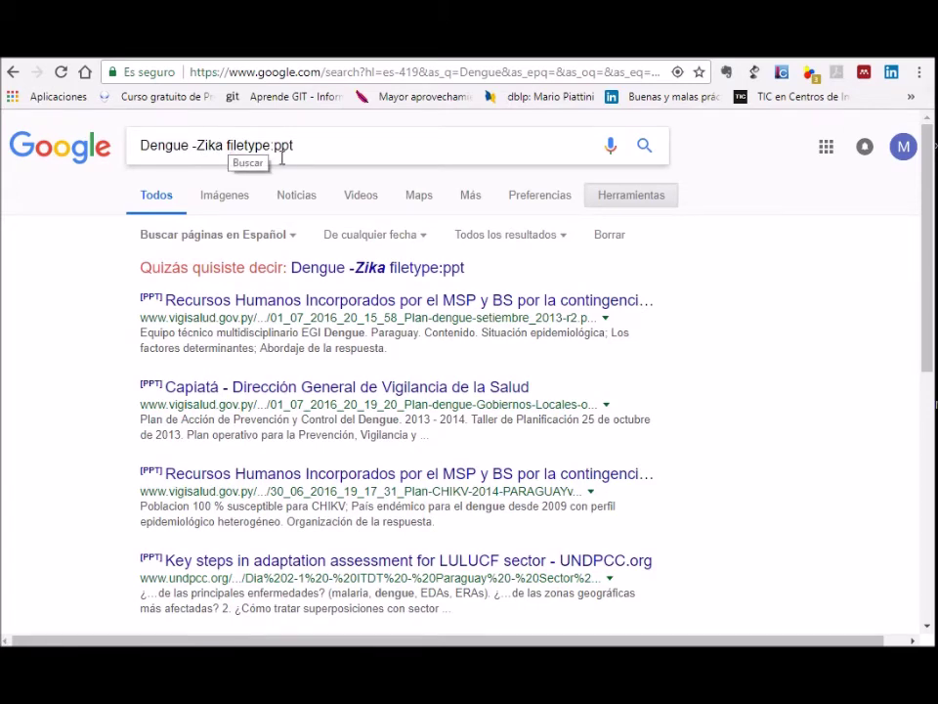
pyautogui.press('Return')
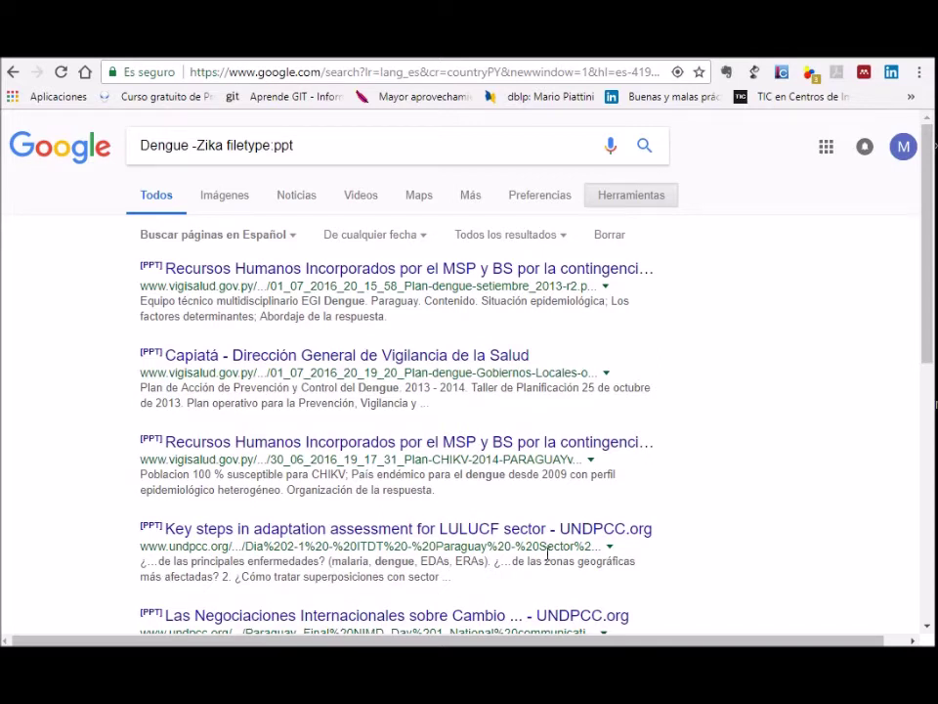
# Reopen the advanced search form and limit the last update to "el último mes"
pyautogui.click(546, 207)
pyautogui.click(564, 329)
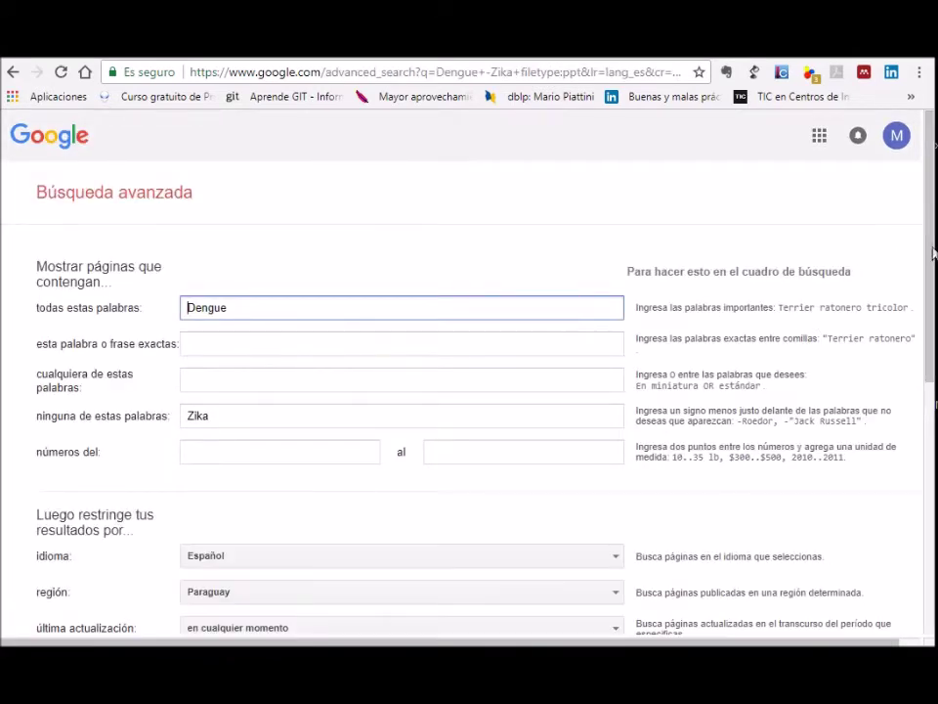
pyautogui.moveTo(933, 255); pyautogui.dragTo(932, 392)
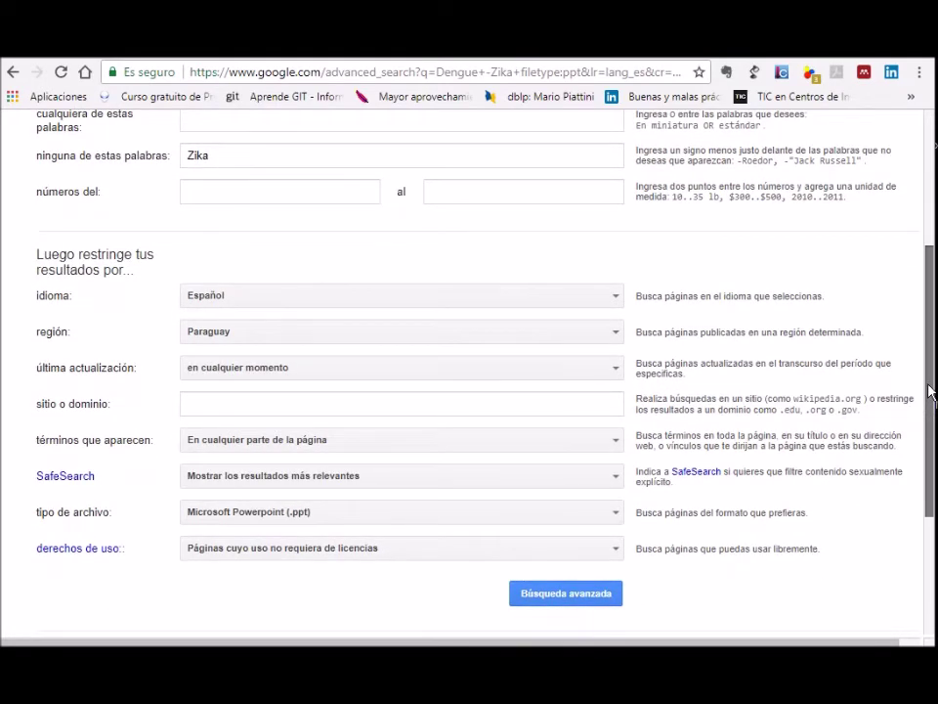
pyautogui.click(616, 371)
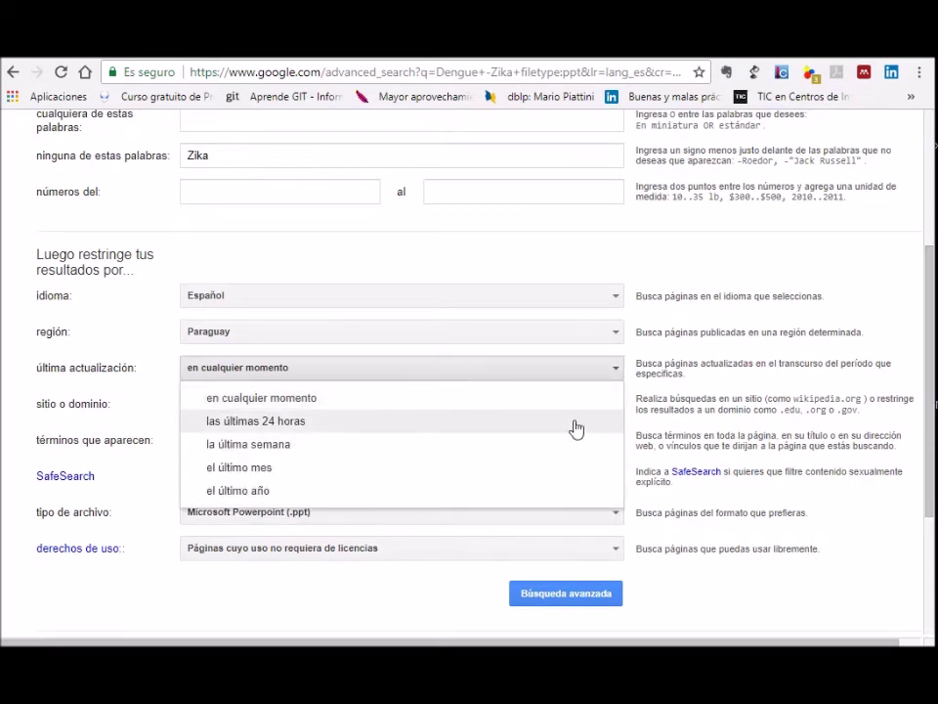
pyautogui.click(517, 484)
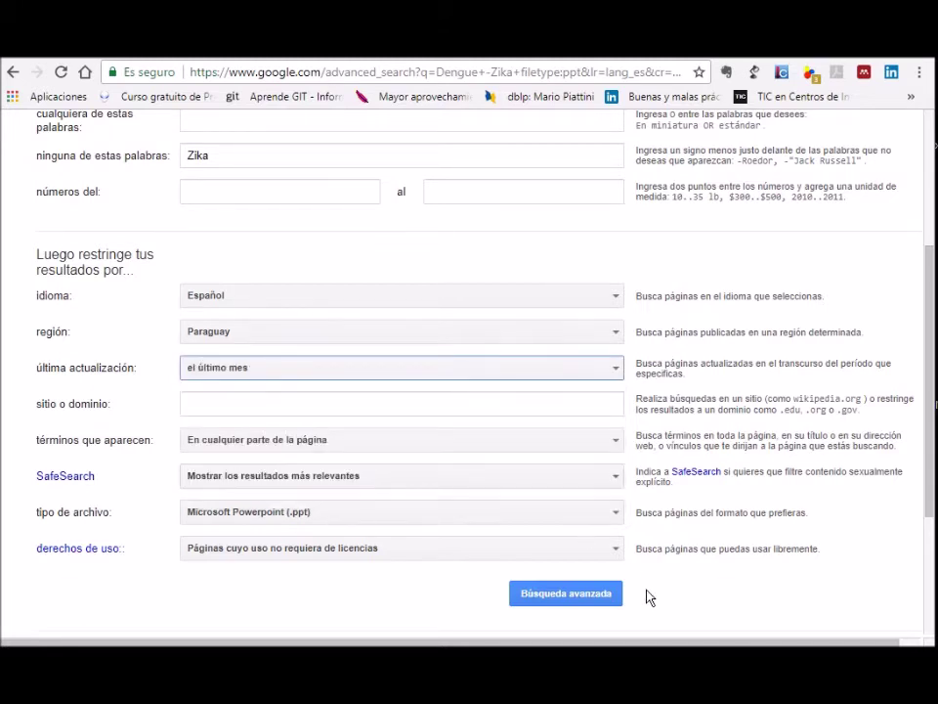
# Run the advanced search, return to the form, and repeat the search with the last update set to "el último año"
pyautogui.click(593, 599)
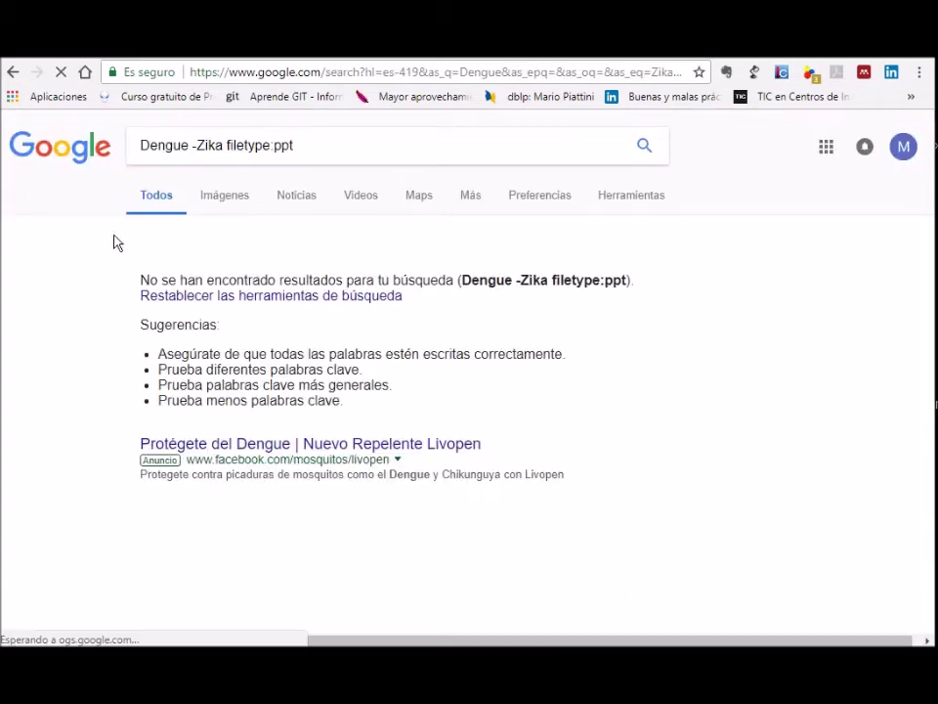
pyautogui.click(16, 77)
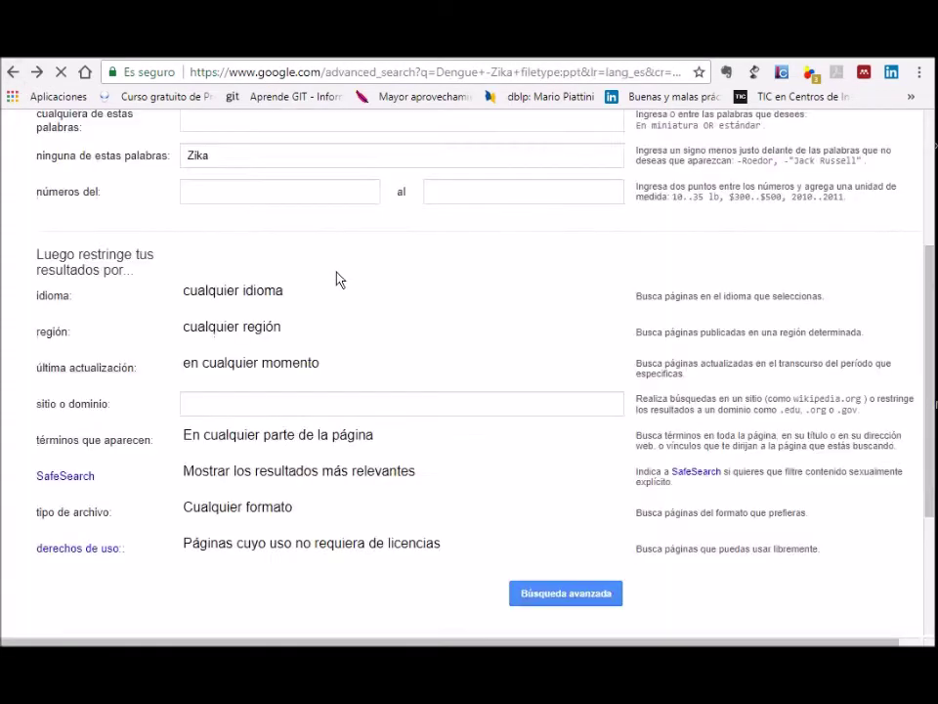
pyautogui.moveTo(924, 318); pyautogui.dragTo(917, 478)
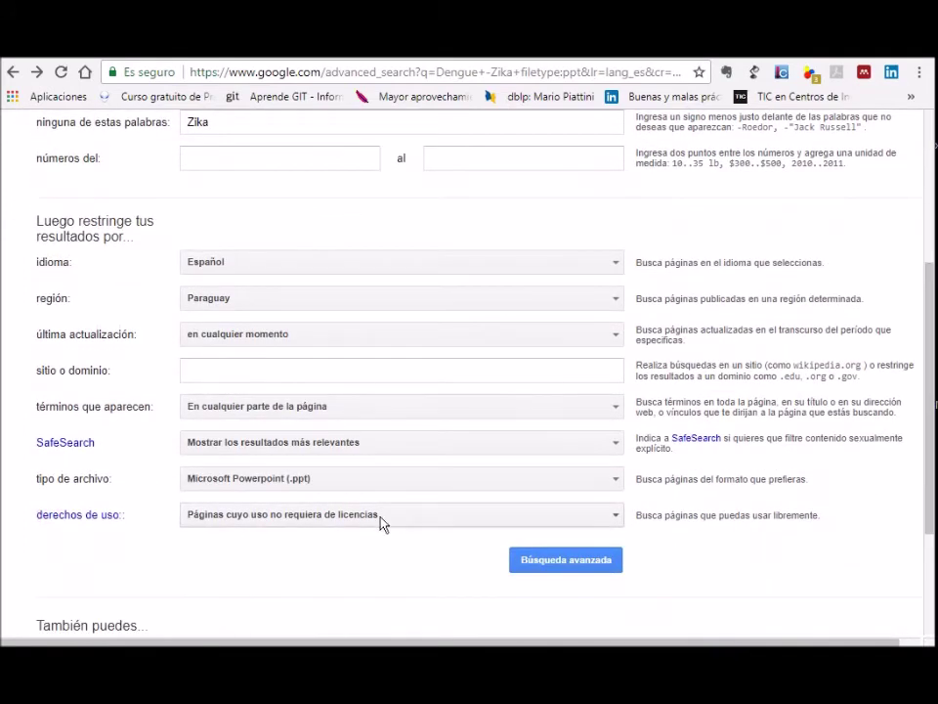
pyautogui.click(579, 337)
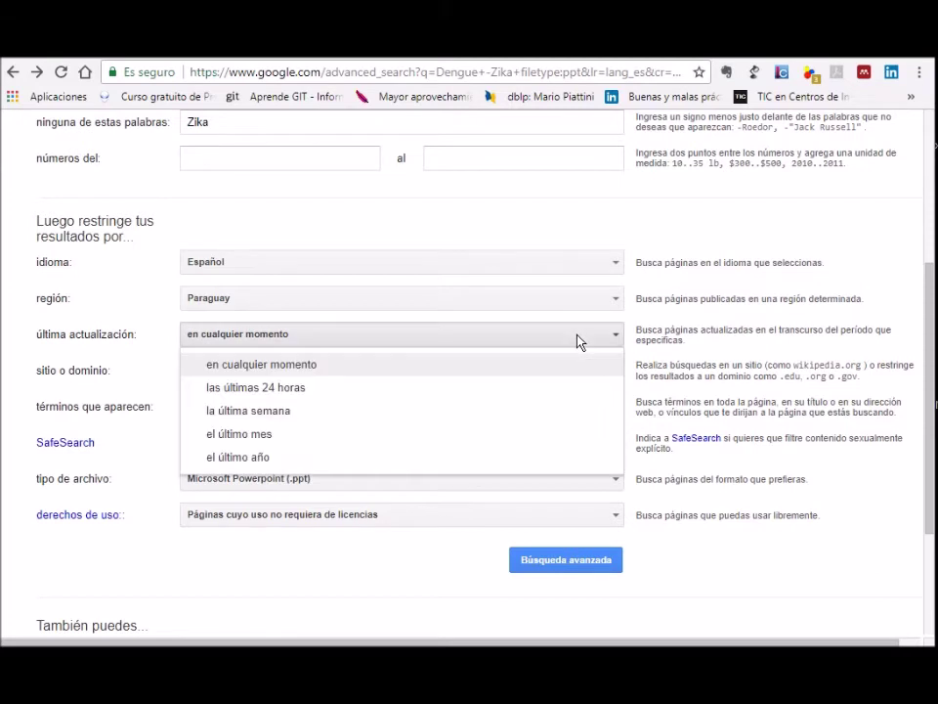
pyautogui.click(370, 459)
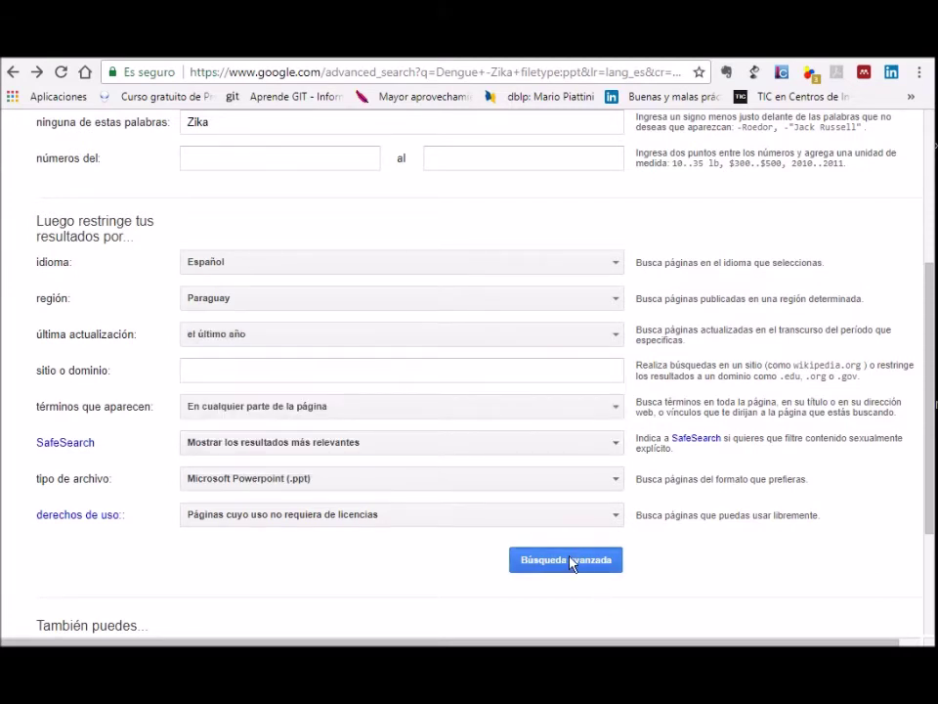
pyautogui.click(572, 562)
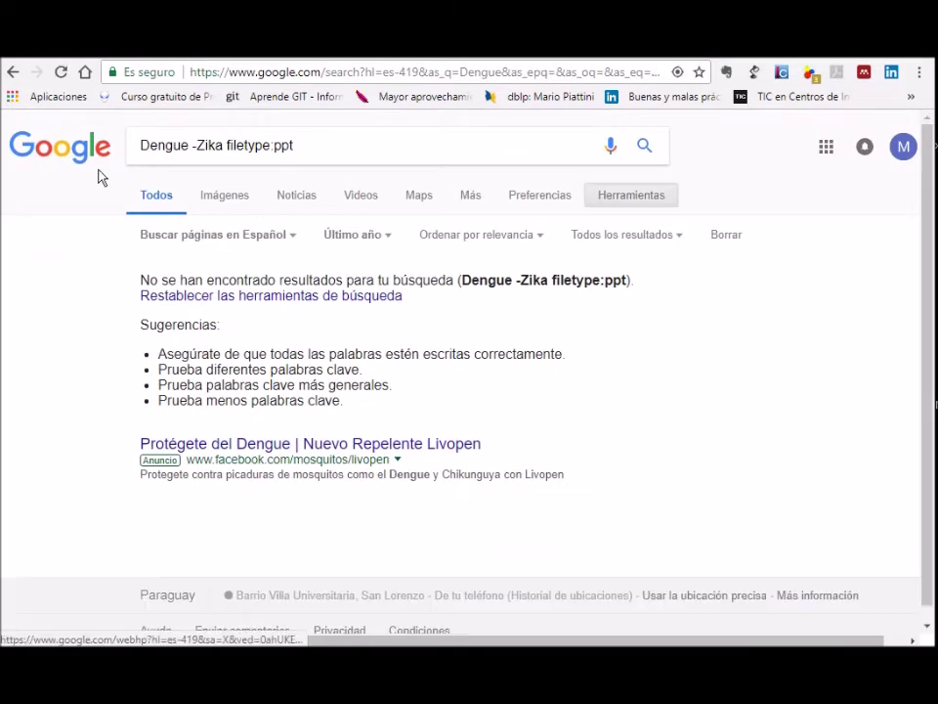
# Return to the advanced search form and change the file type to Adobe Acrobat PDF (.pdf)
pyautogui.click(15, 72)
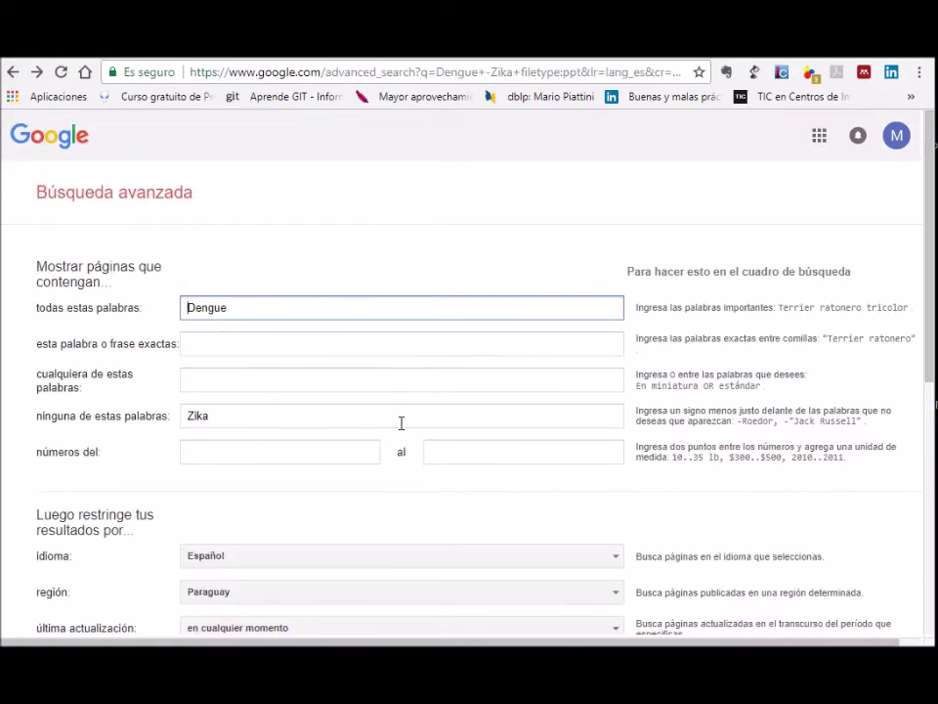
pyautogui.moveTo(932, 240); pyautogui.dragTo(936, 403)
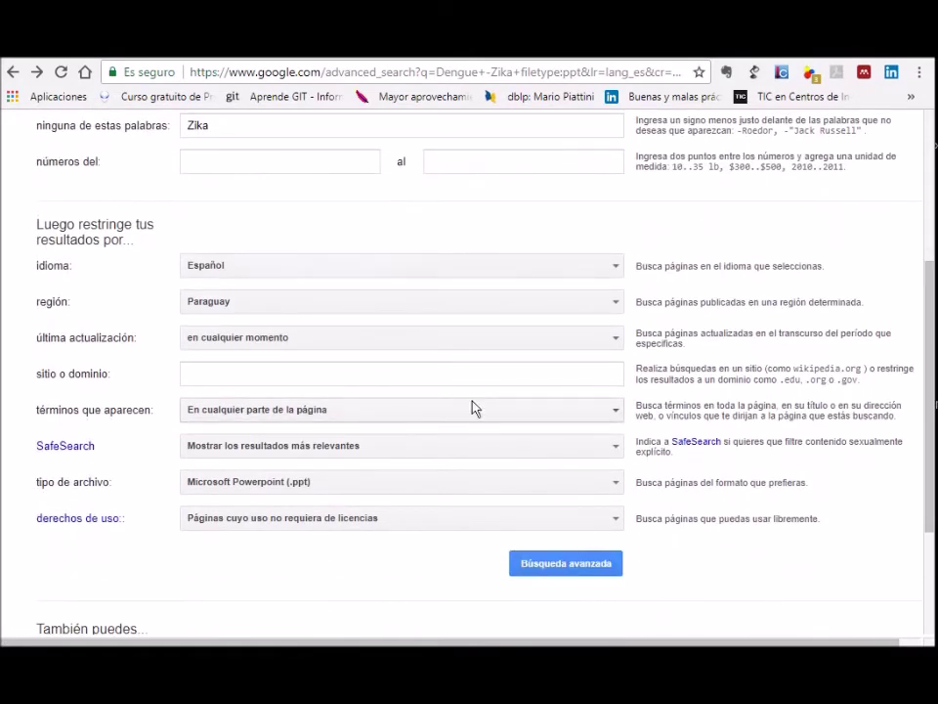
pyautogui.click(426, 484)
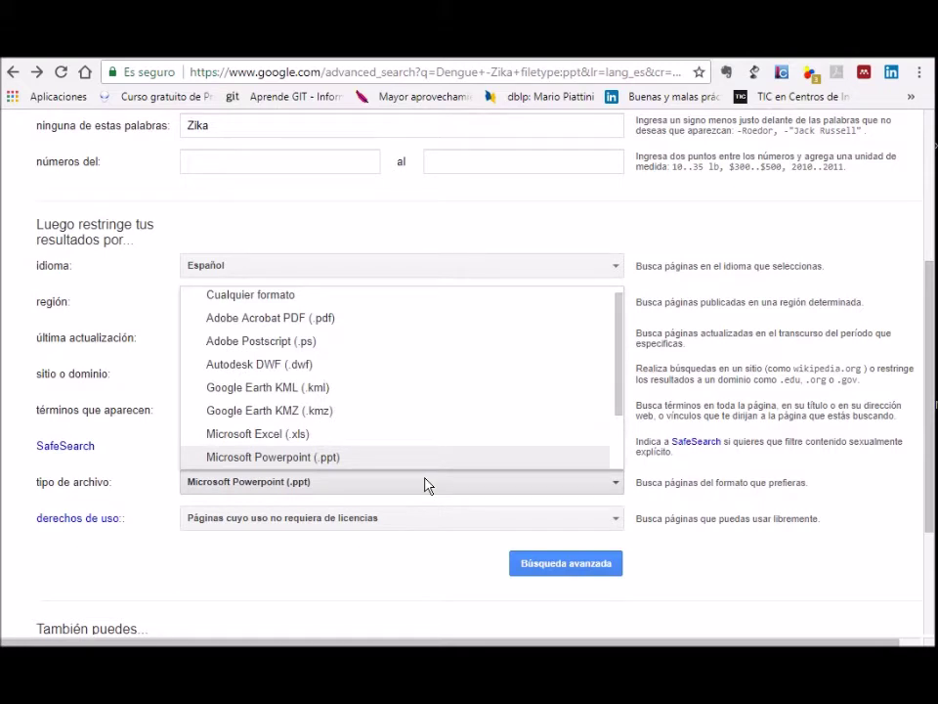
pyautogui.moveTo(619, 382)
pyautogui.mouseDown()
pyautogui.moveTo(622, 445)
pyautogui.moveTo(622, 377)
pyautogui.mouseUp()
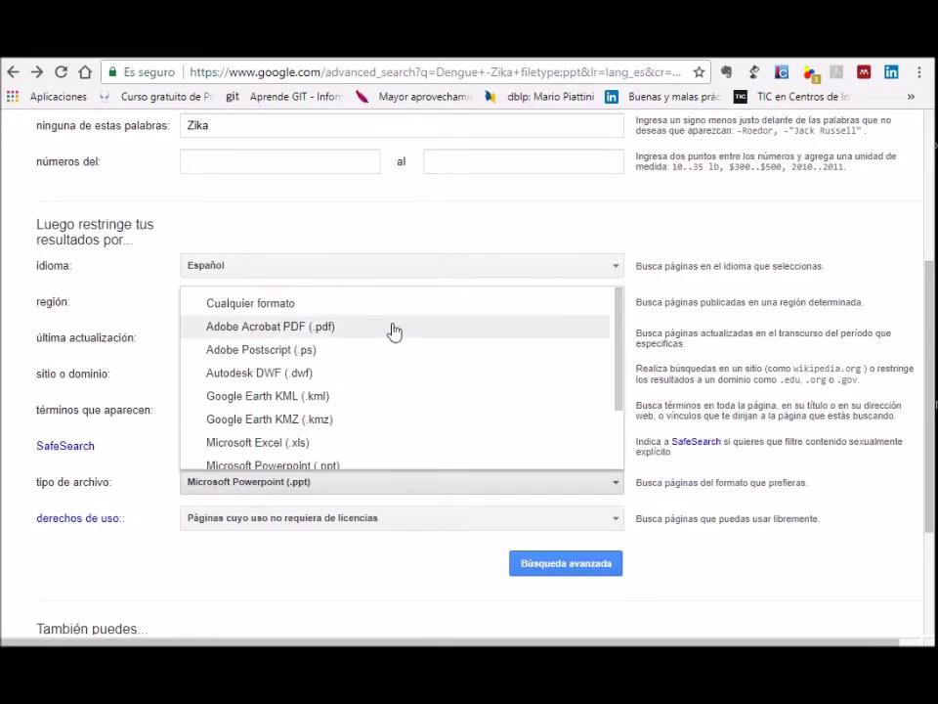
pyautogui.click(394, 332)
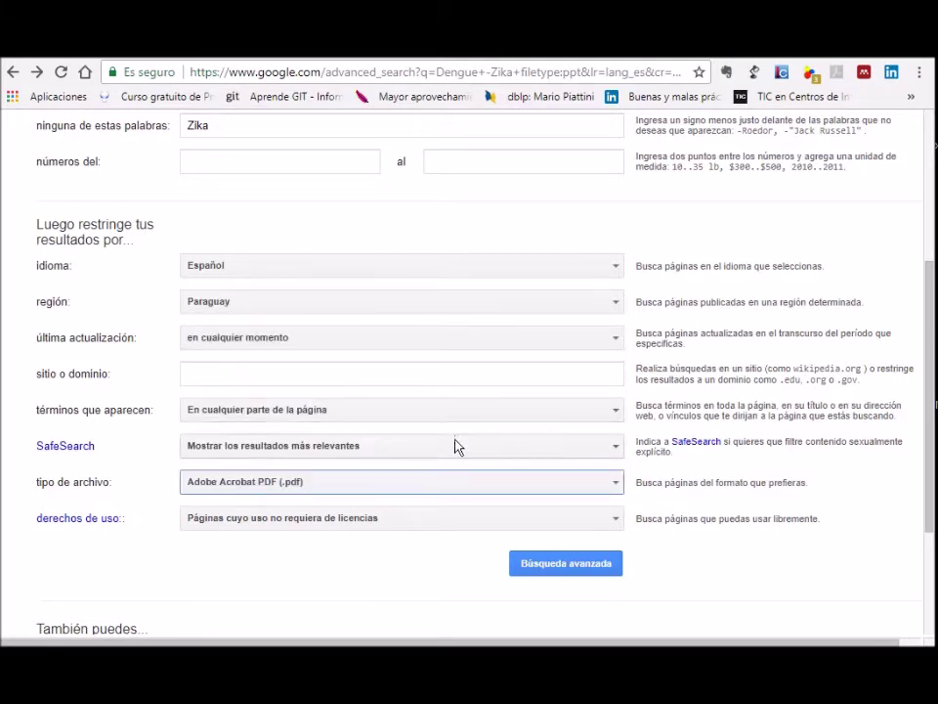
# Limit the last update to "el último año", run the advanced search, and highlight the date of the first result
pyautogui.click(331, 342)
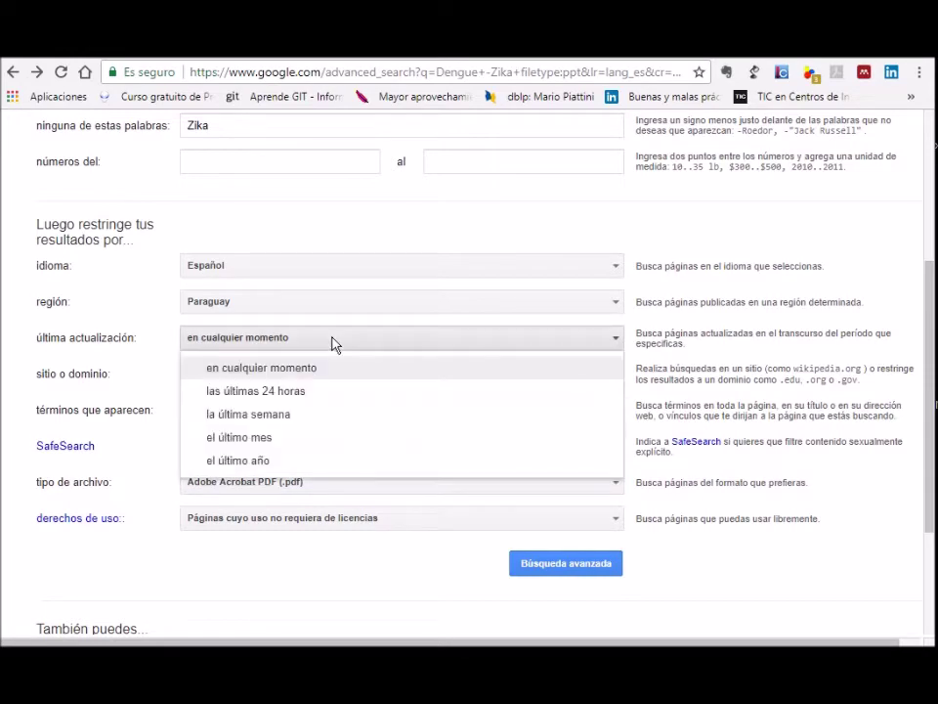
pyautogui.click(266, 462)
pyautogui.click(560, 575)
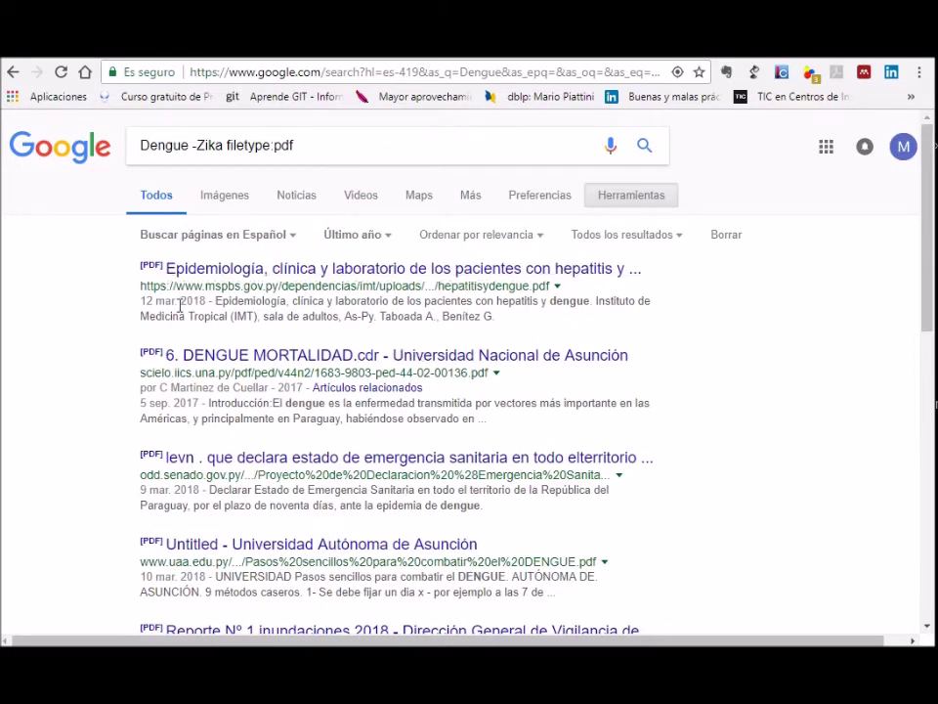
pyautogui.moveTo(176, 302); pyautogui.dragTo(147, 308)
pyautogui.click(534, 200)
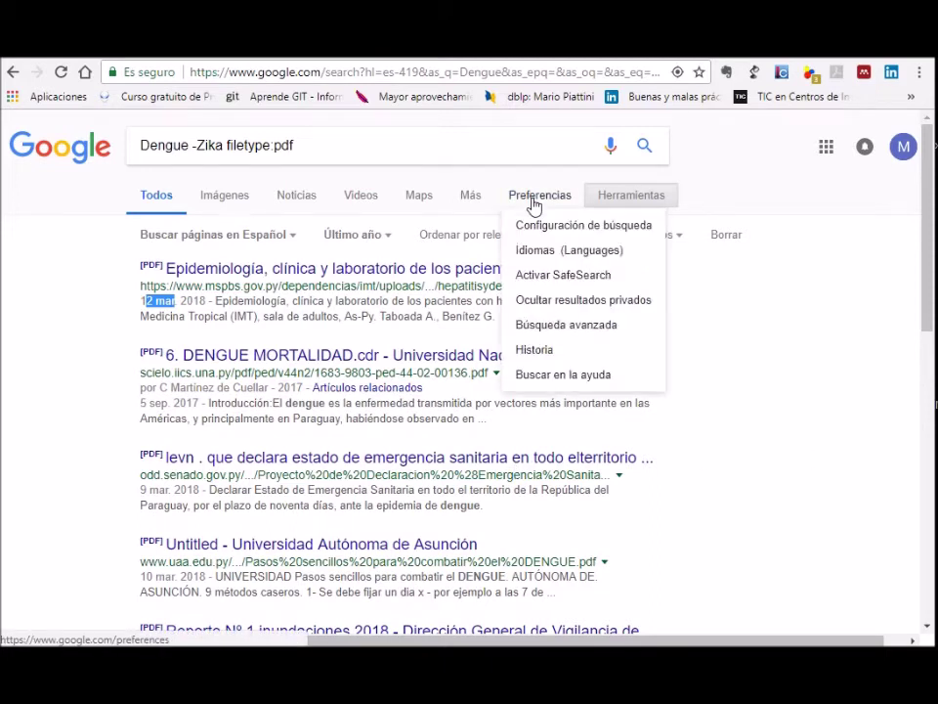
pyautogui.click(552, 327)
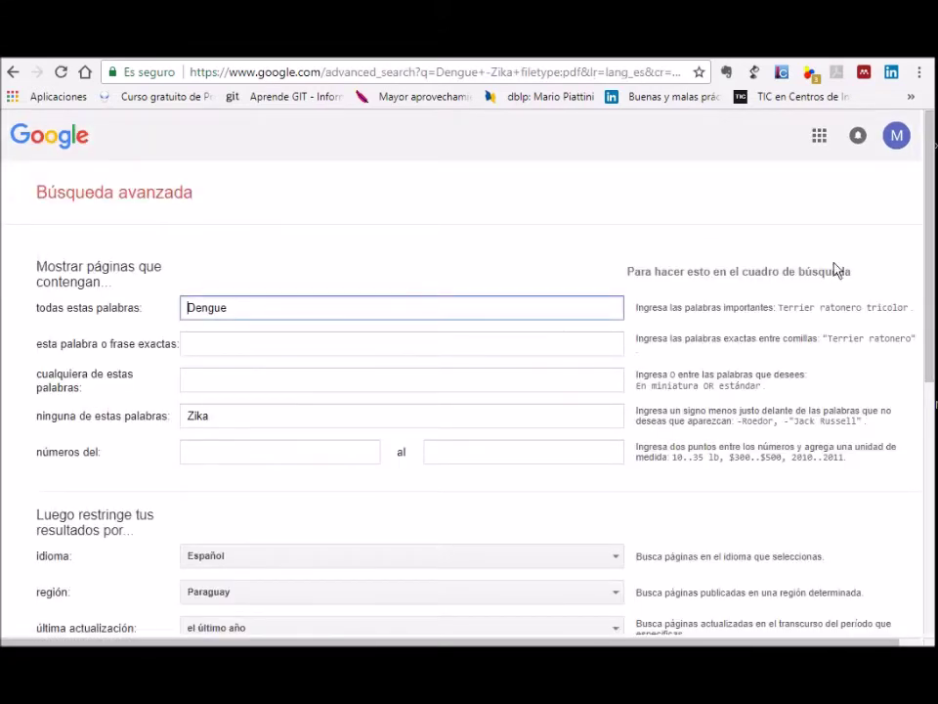
pyautogui.moveTo(933, 244); pyautogui.dragTo(934, 317)
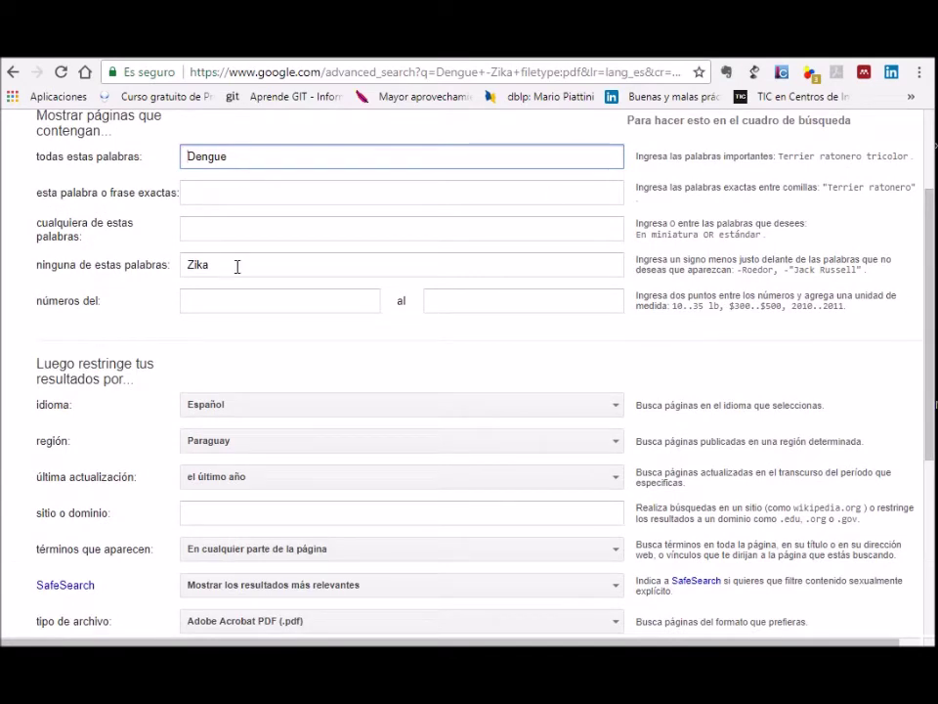
pyautogui.moveTo(931, 280); pyautogui.dragTo(933, 340)
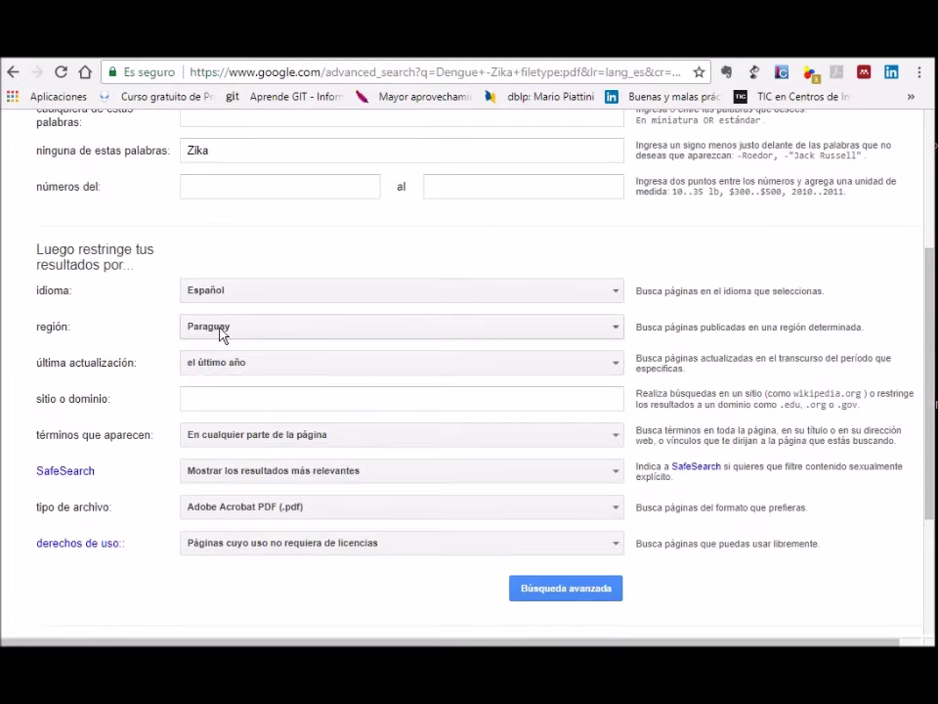
pyautogui.click(200, 399)
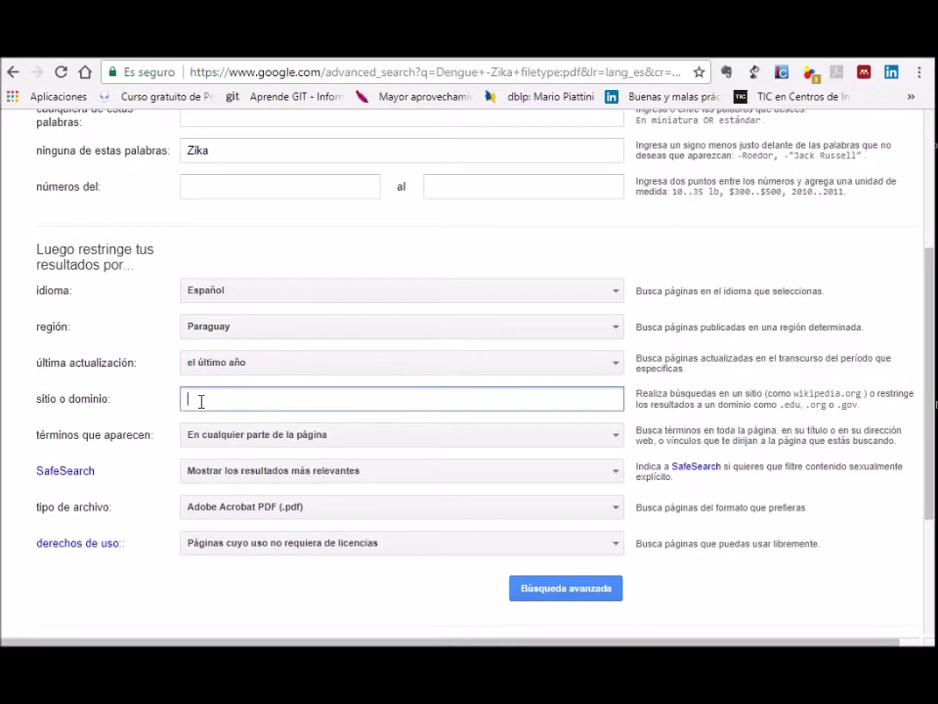
pyautogui.write('www.abc.com.py')
# Set the file type to "Cualquier formato" and run the advanced search
pyautogui.click(588, 508)
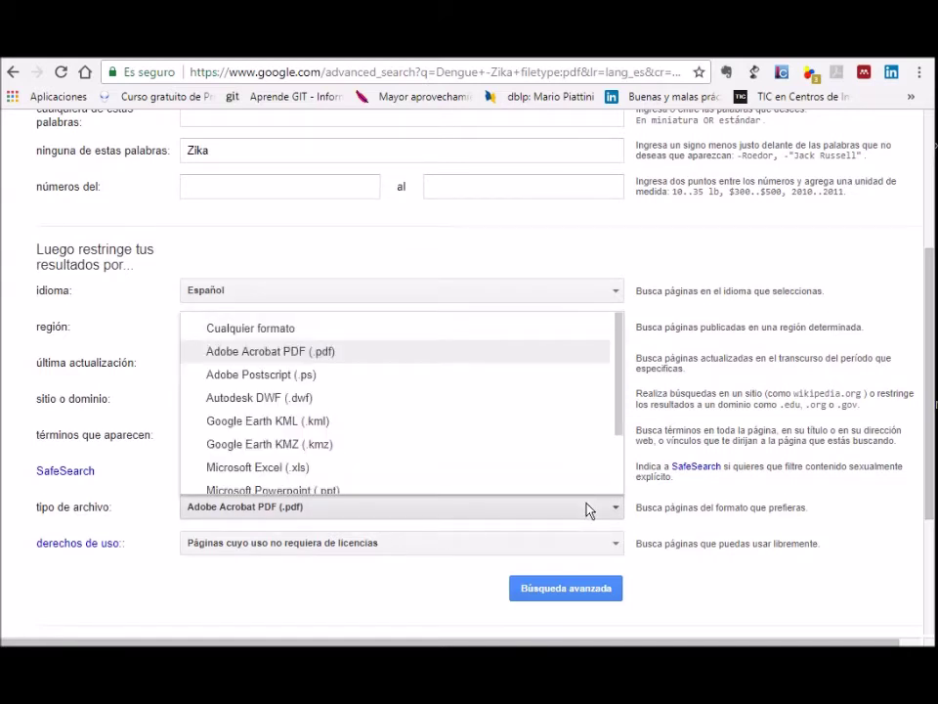
pyautogui.click(479, 328)
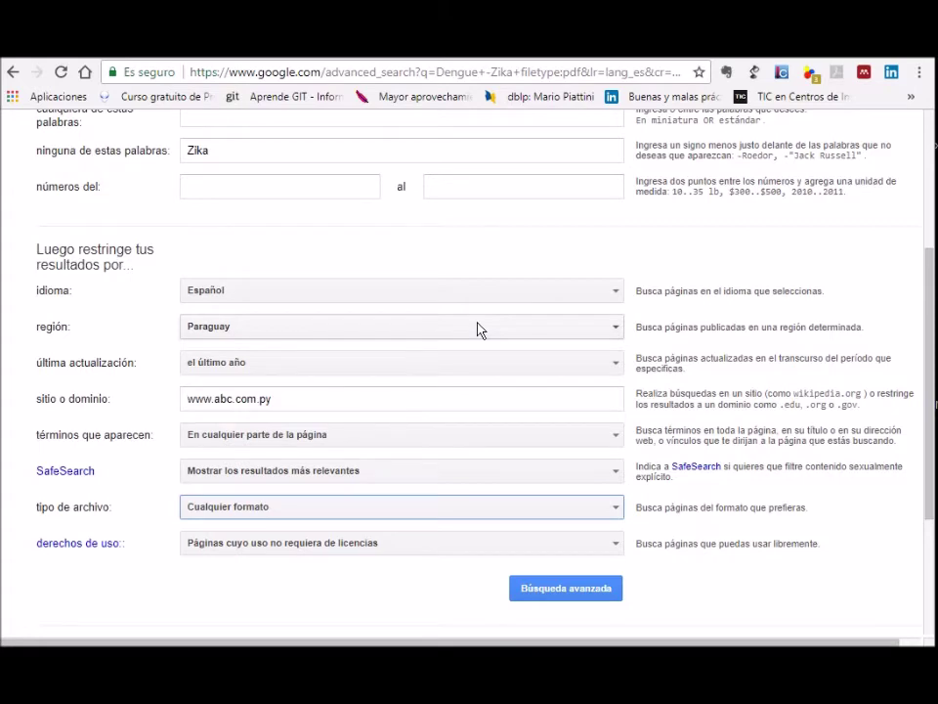
pyautogui.click(582, 593)
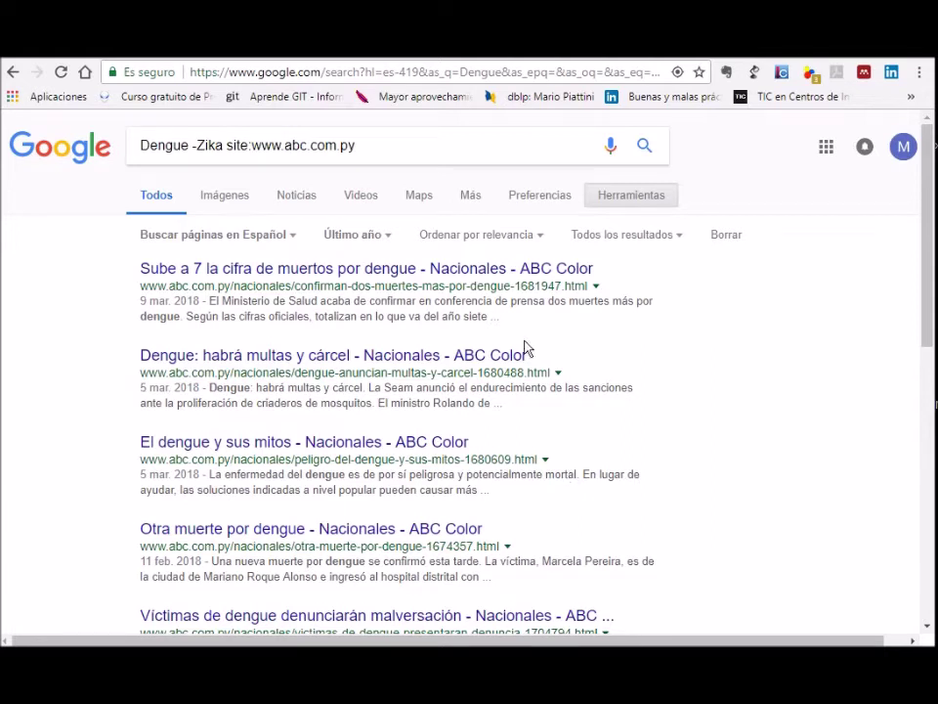
# Reopen the advanced search form, restrict where the terms appear to "En el título de la página", and run the search
pyautogui.click(541, 195)
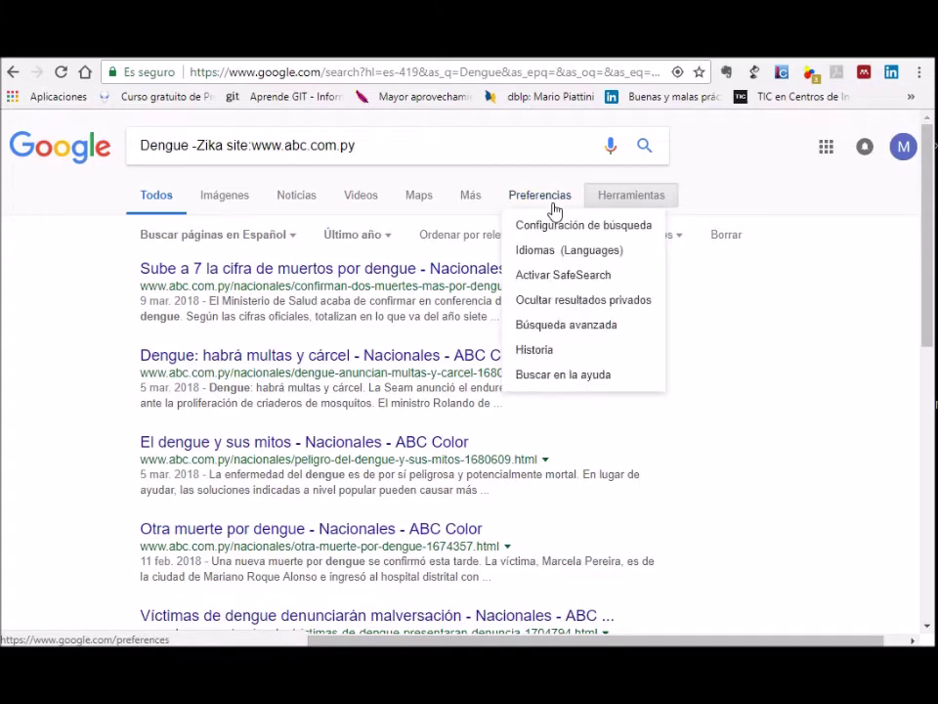
pyautogui.click(553, 324)
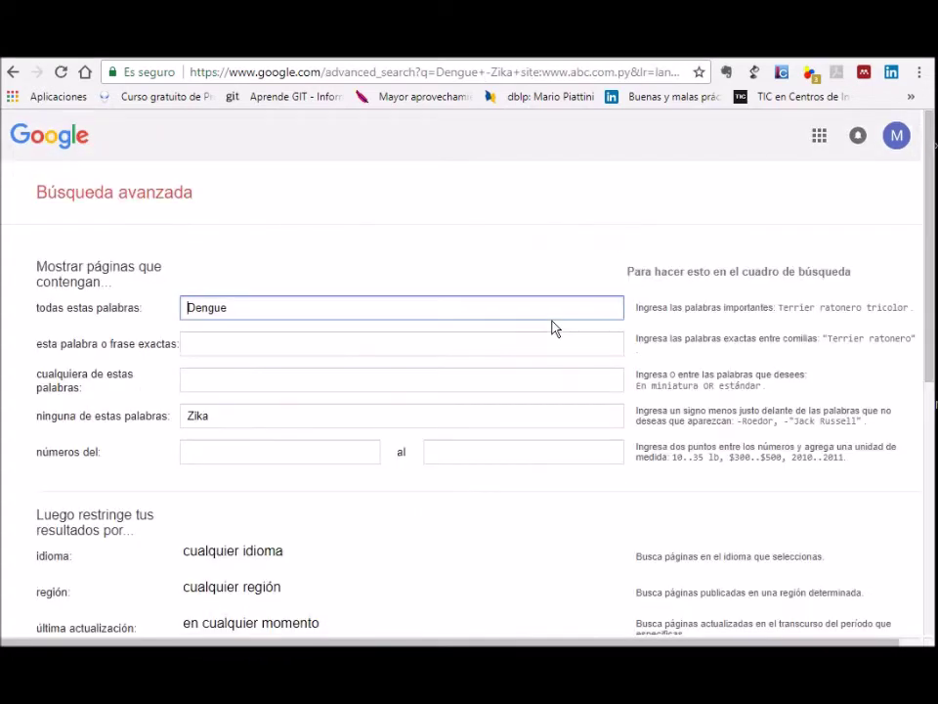
pyautogui.moveTo(931, 235); pyautogui.dragTo(932, 364)
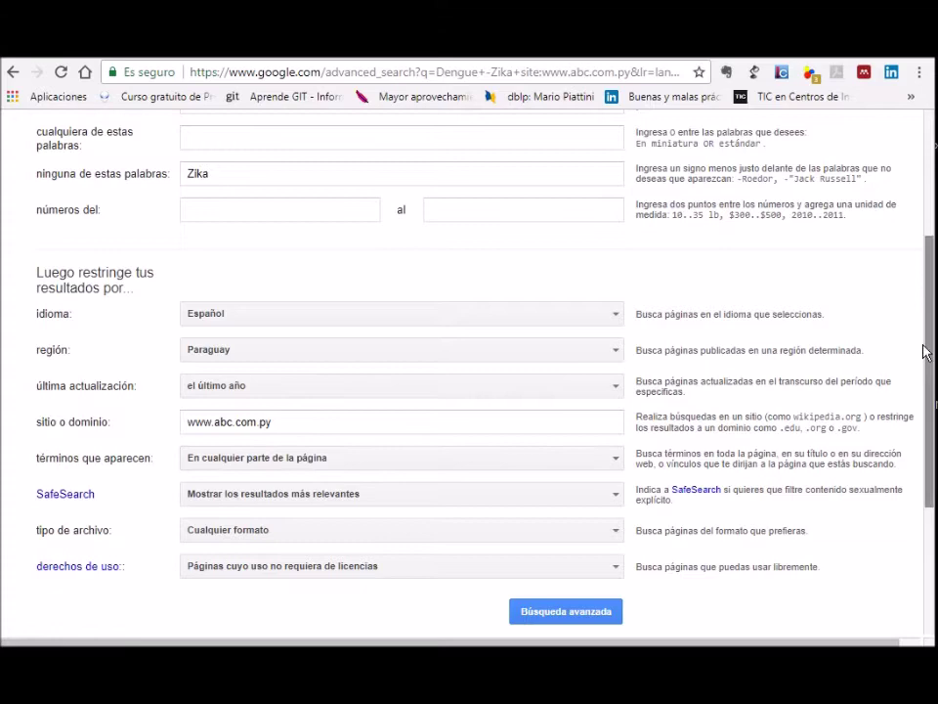
pyautogui.scroll(1, 934, 334)
pyautogui.scroll(2, 933, 335)
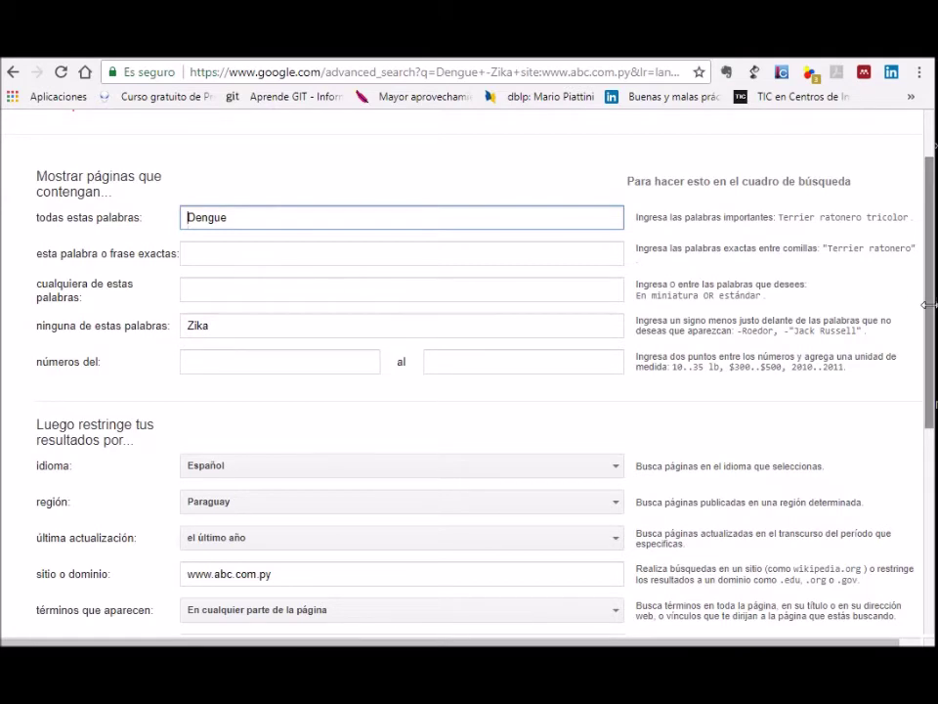
pyautogui.moveTo(934, 313); pyautogui.dragTo(936, 411)
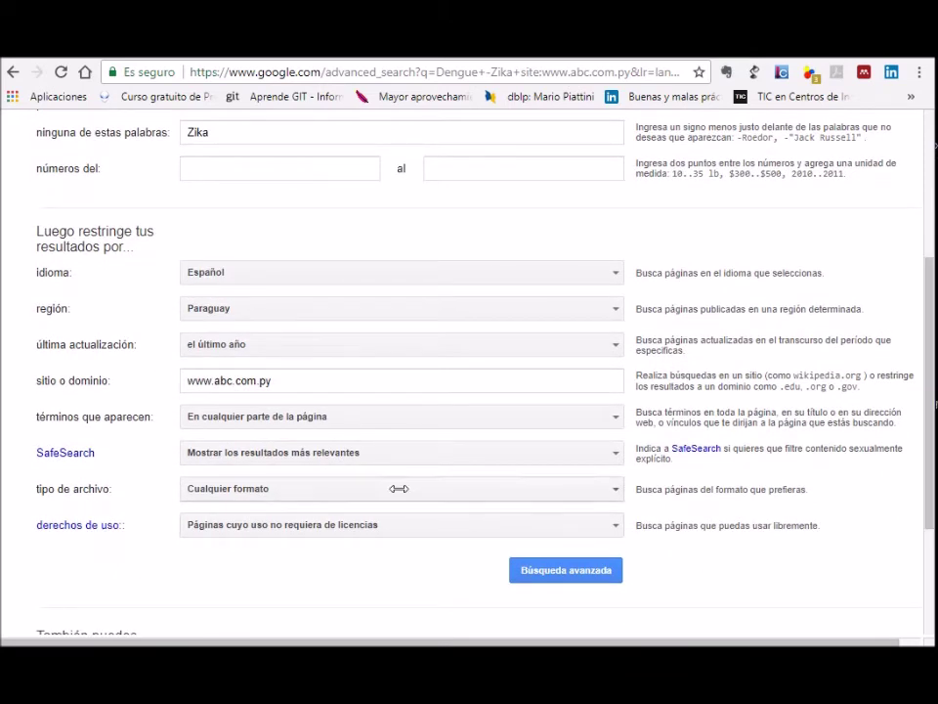
pyautogui.click(366, 421)
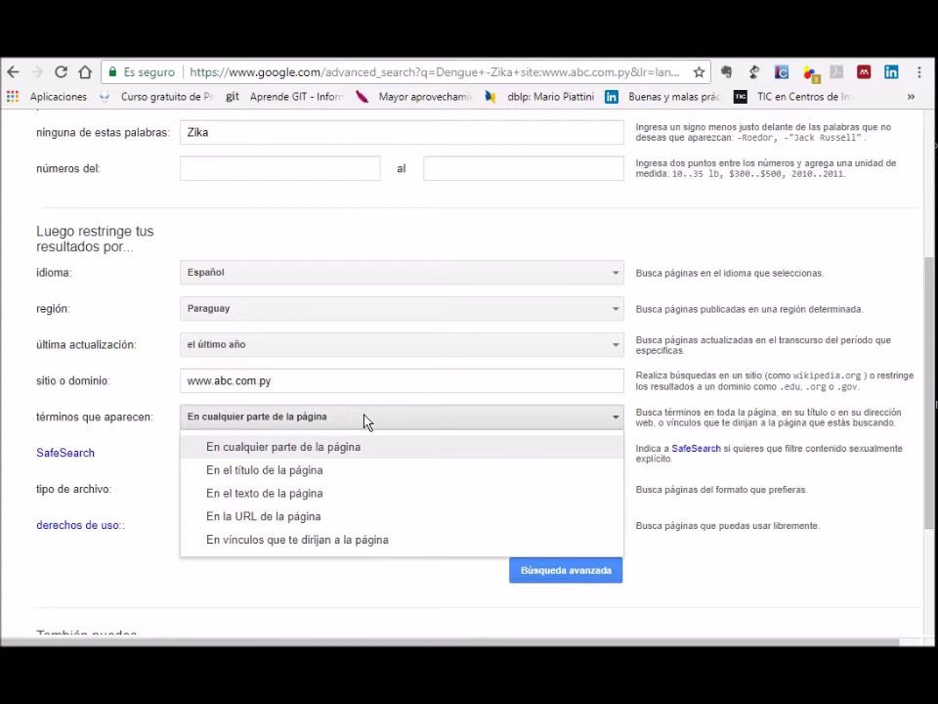
pyautogui.click(309, 478)
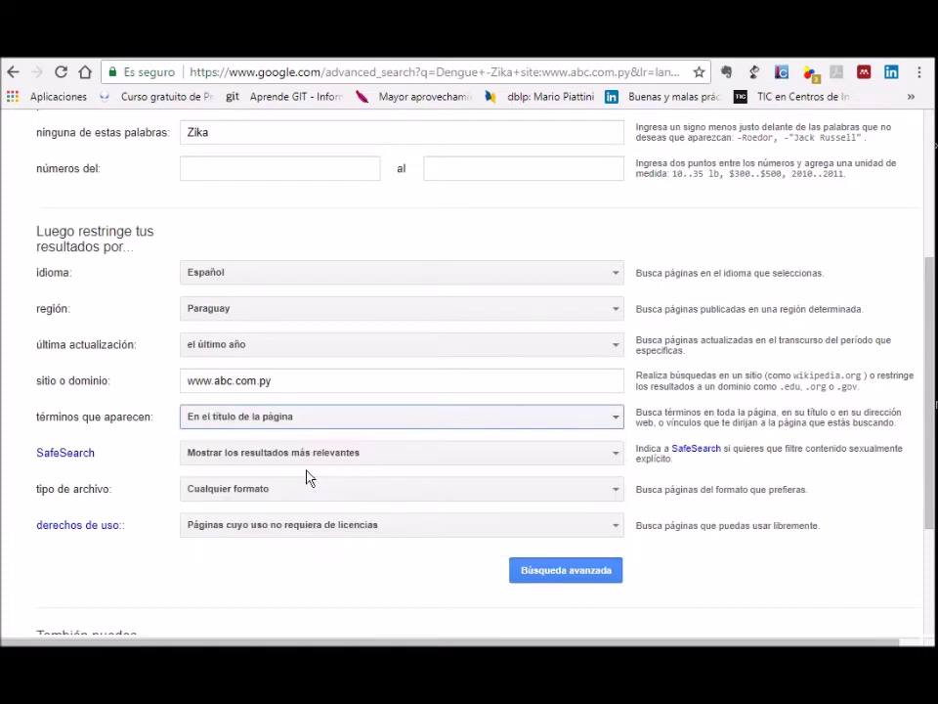
pyautogui.click(591, 577)
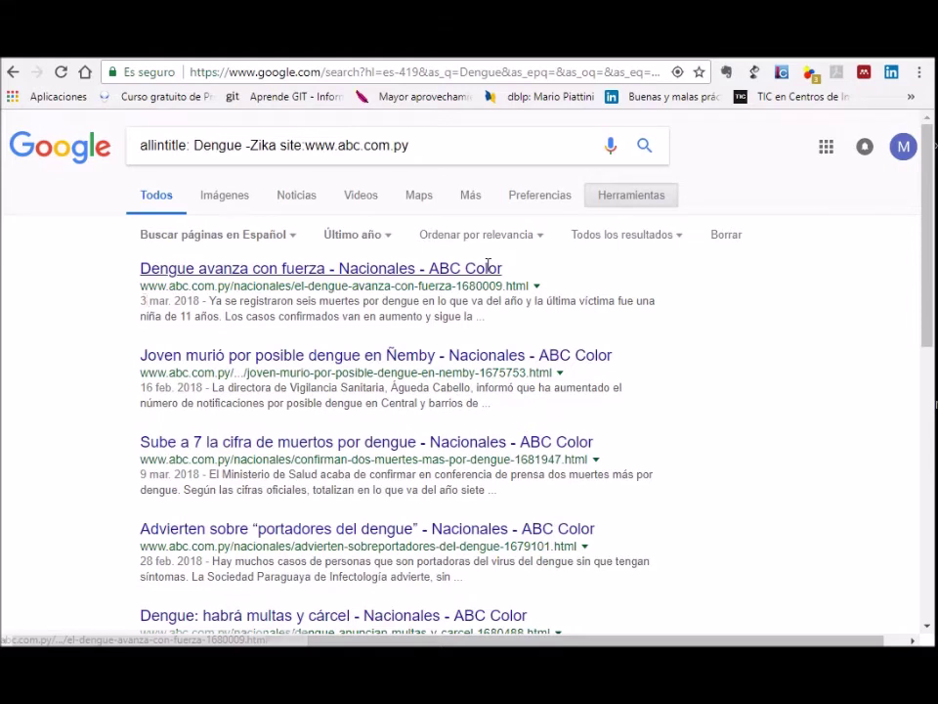
# Reopen the advanced search form, set the number range from 2005 to 2018, and run the search
pyautogui.click(558, 212)
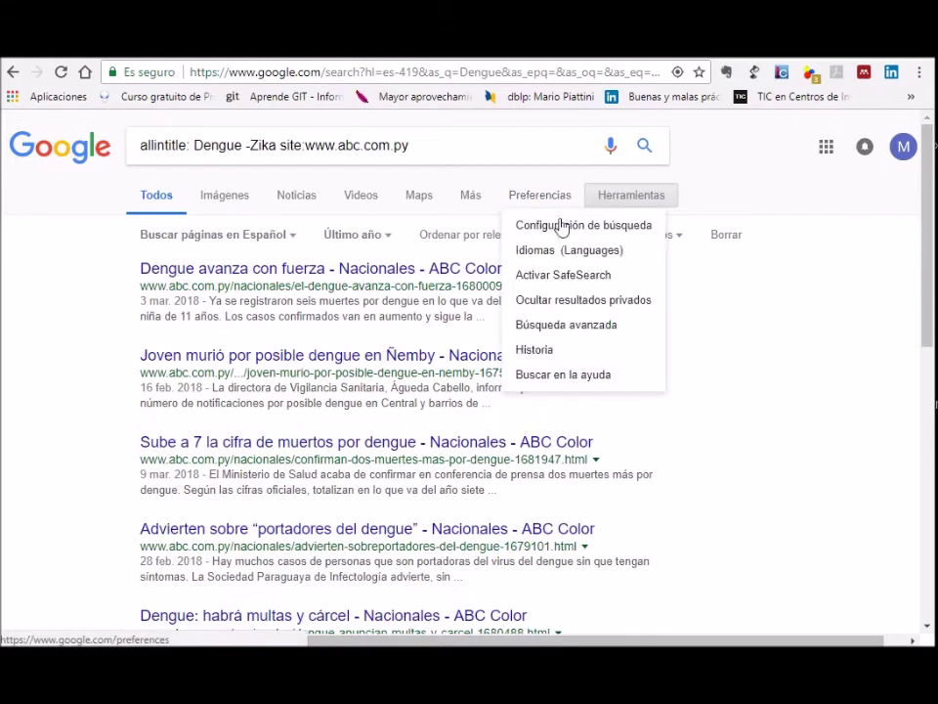
pyautogui.click(563, 326)
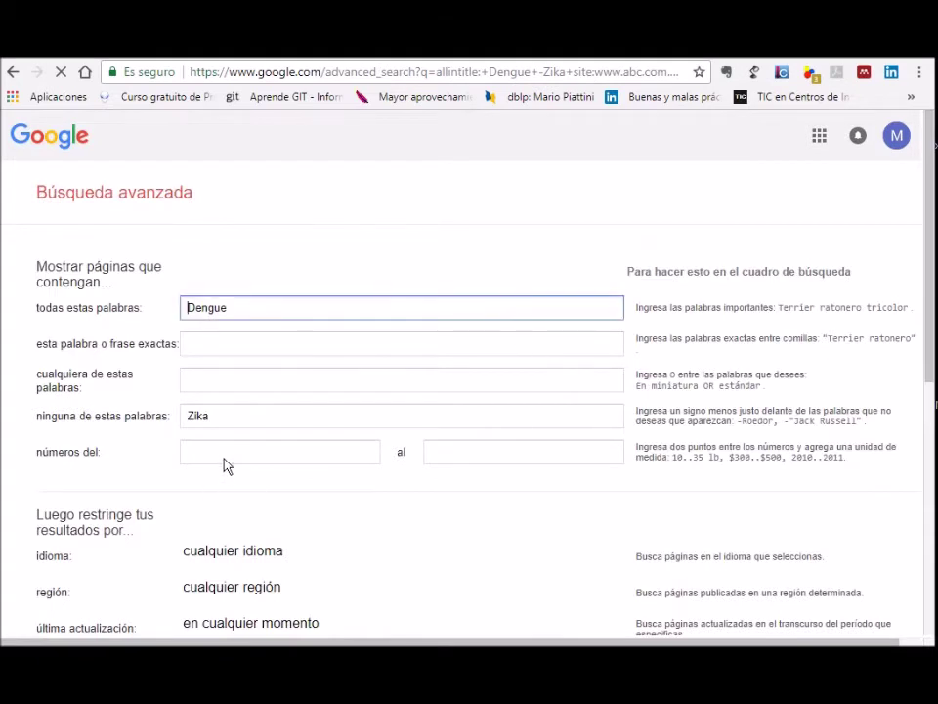
pyautogui.click(225, 454)
pyautogui.write('2005')
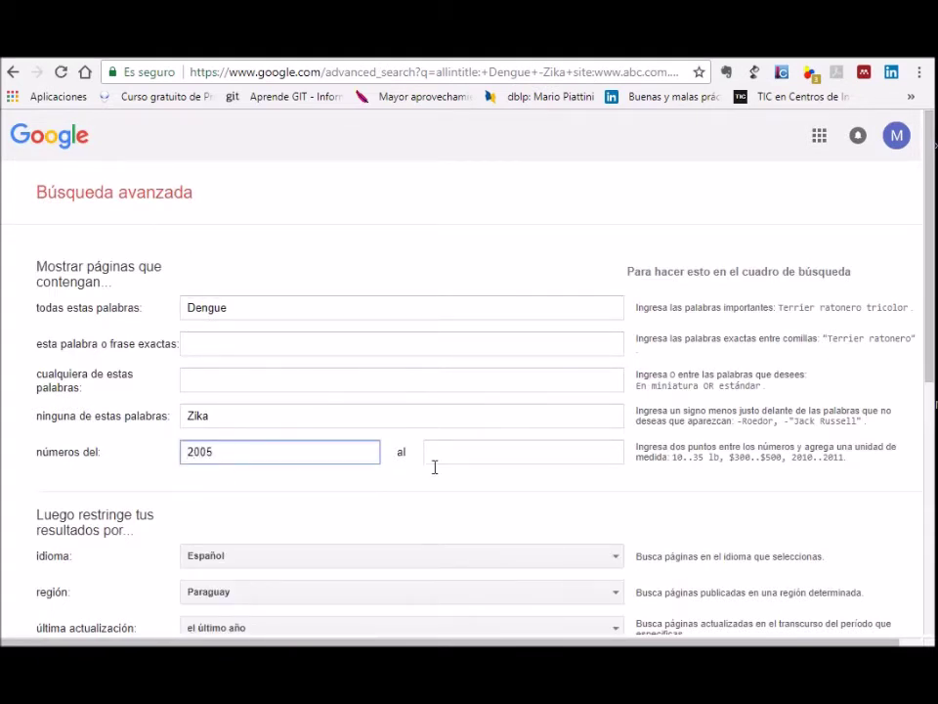
pyautogui.click(449, 454)
pyautogui.write('20')
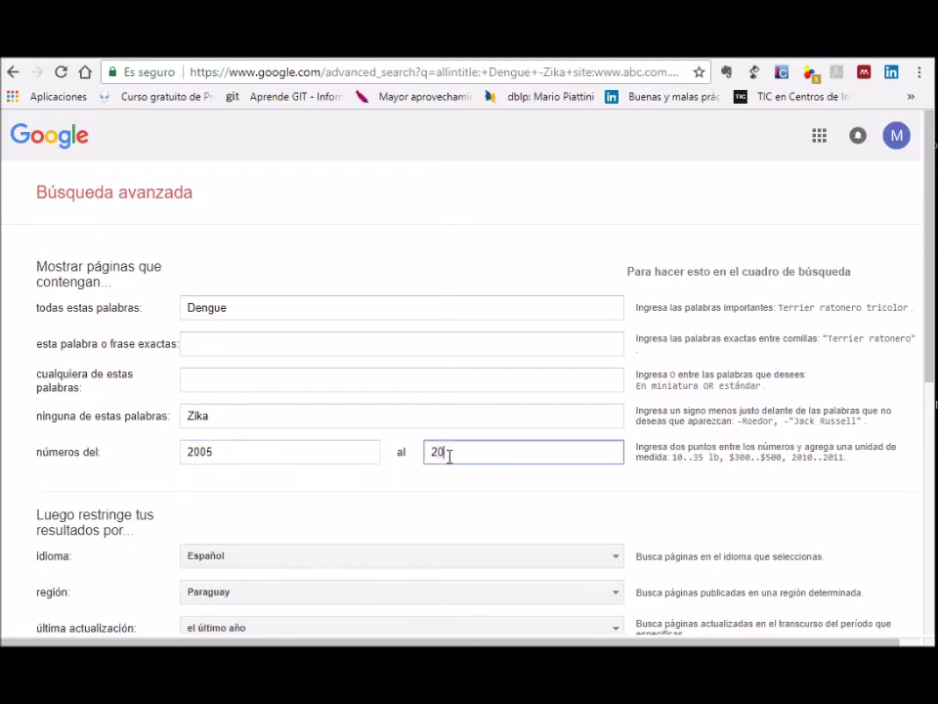
pyautogui.write('18')
pyautogui.scroll(-5, 933, 553)
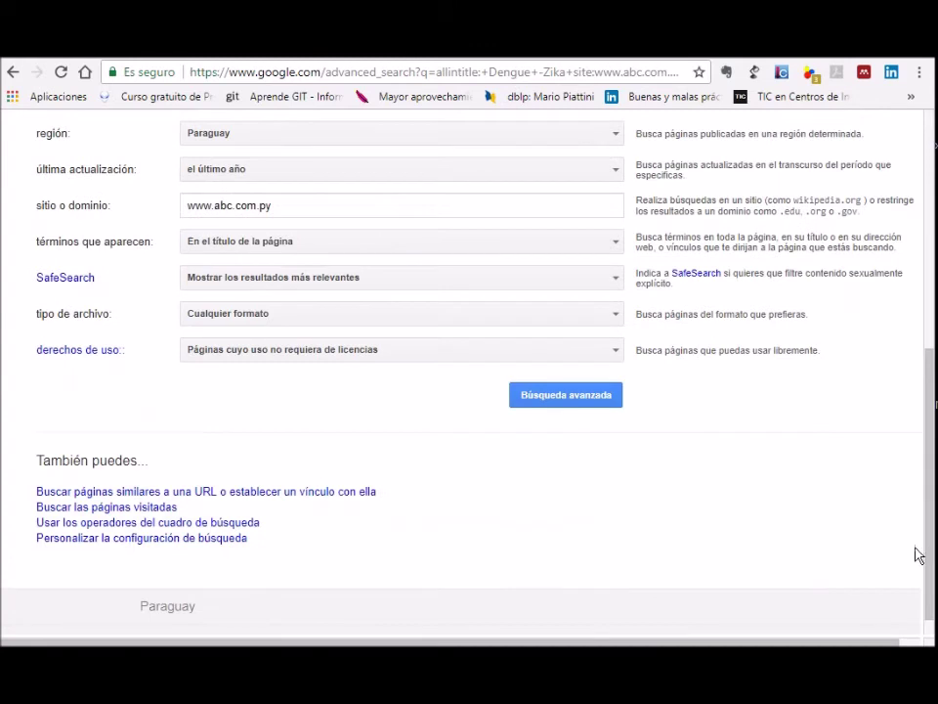
pyautogui.click(527, 396)
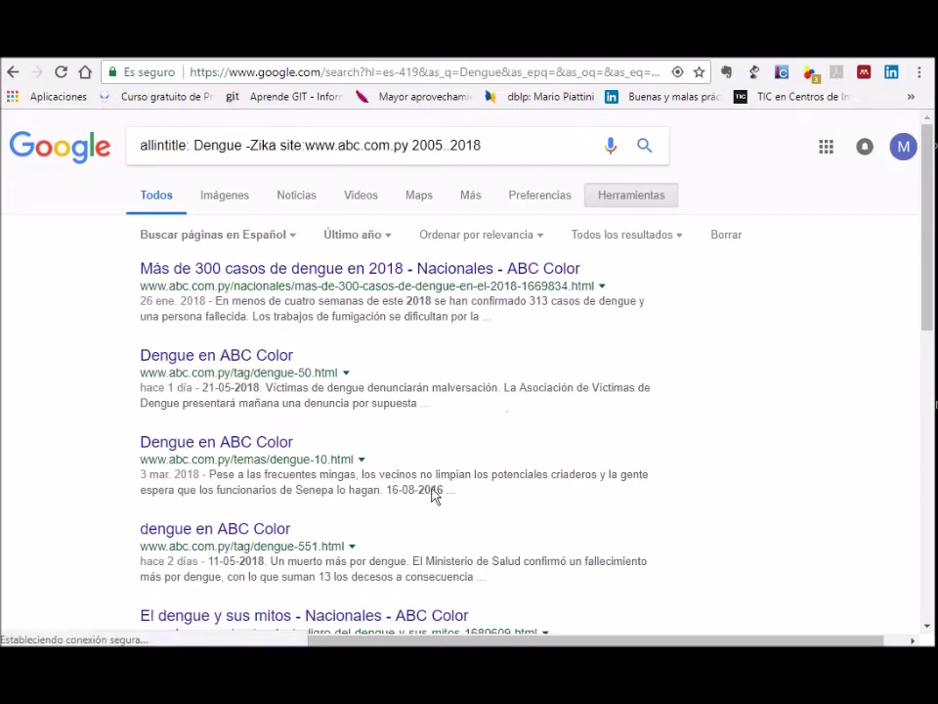
# Reopen the advanced search form, replace the site or domain with una.py, and run the search
pyautogui.click(531, 202)
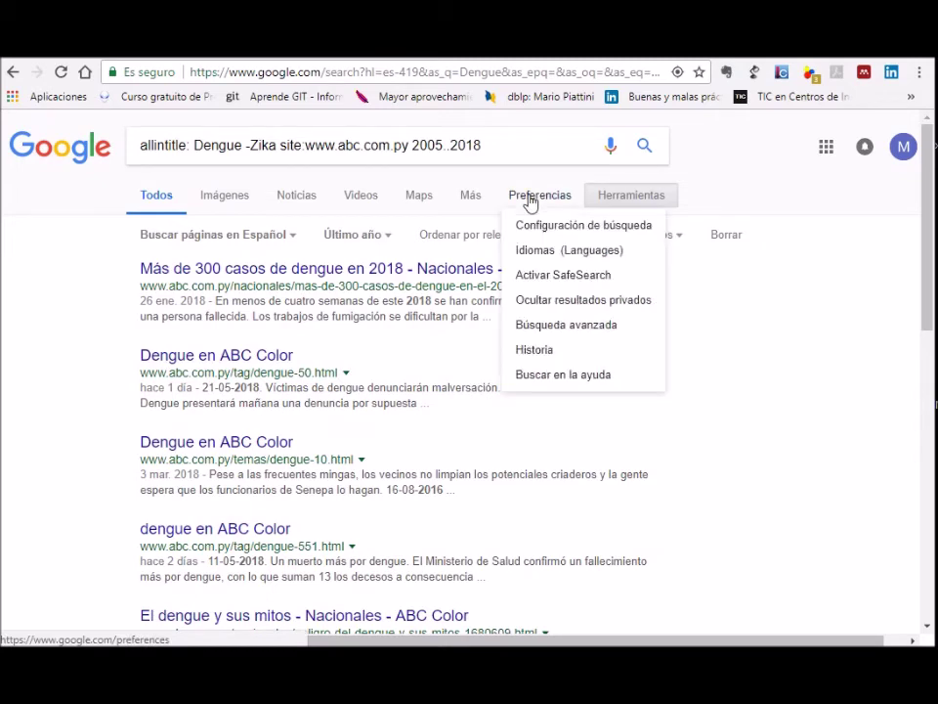
pyautogui.click(554, 331)
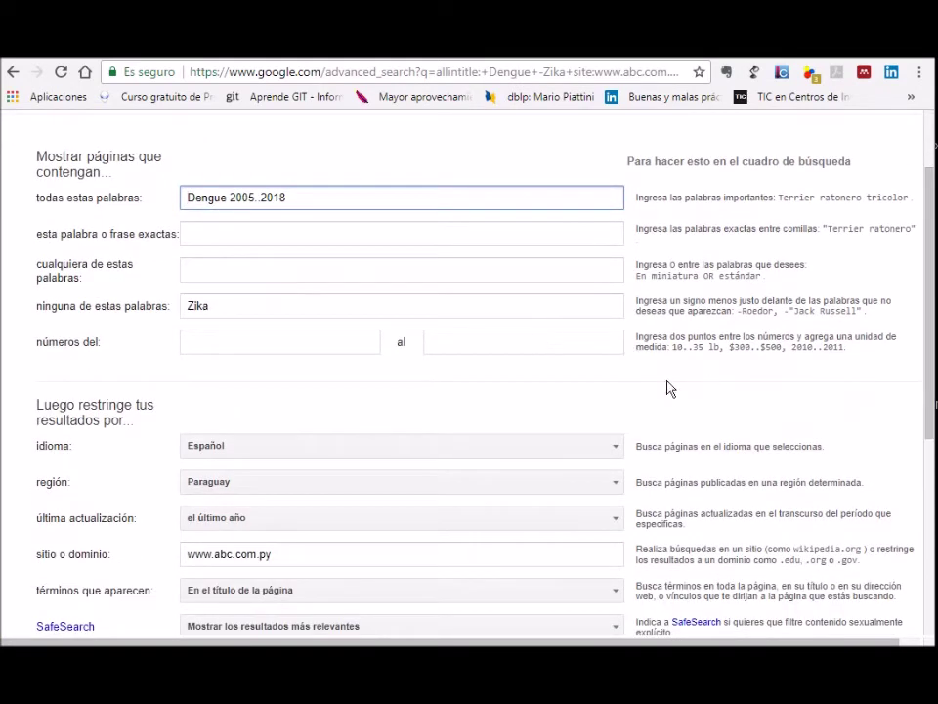
pyautogui.moveTo(934, 397); pyautogui.dragTo(935, 457)
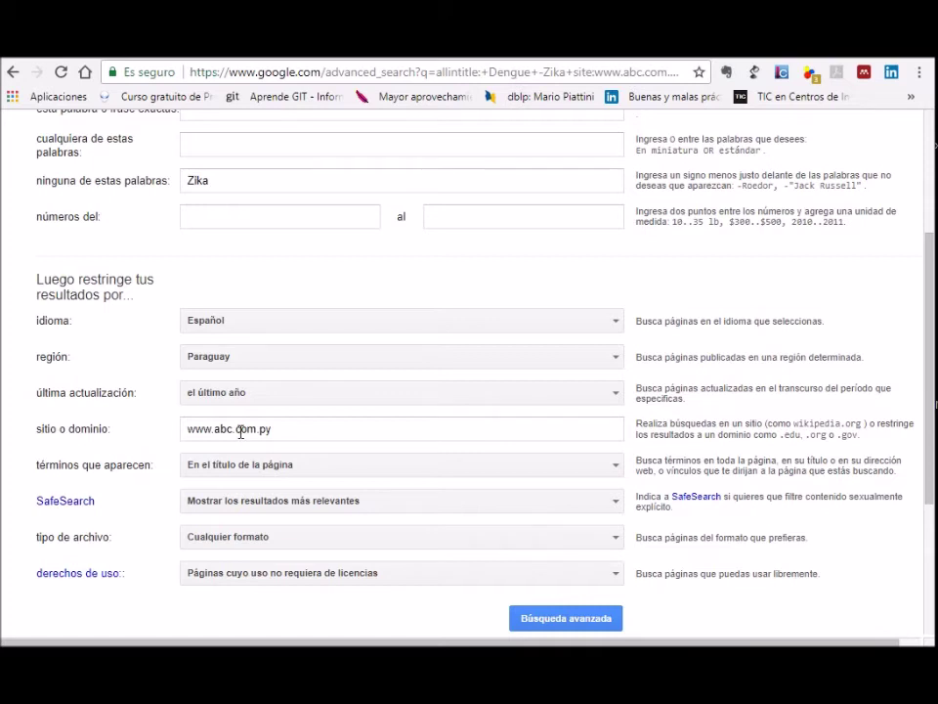
pyautogui.click(276, 431)
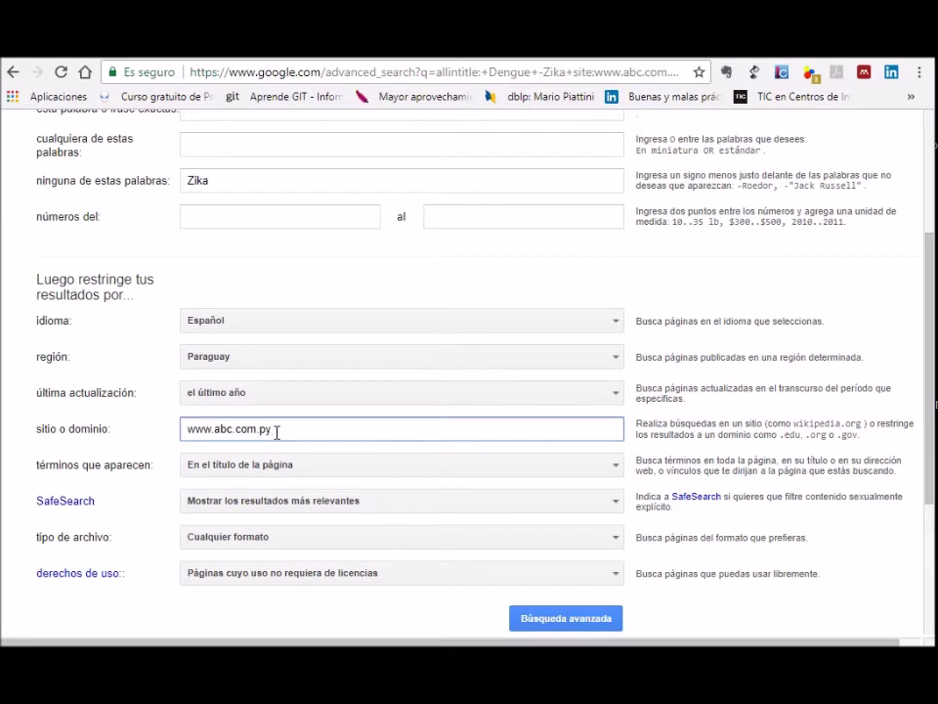
pyautogui.press('BackSpace')
pyautogui.press('BackSpace')
pyautogui.press('BackSpace')
pyautogui.press('BackSpace')
pyautogui.press('BackSpace')
pyautogui.press('BackSpace')
pyautogui.press('BackSpace')
pyautogui.press('BackSpace')
pyautogui.press('BackSpace')
pyautogui.press('BackSpace')
pyautogui.press('BackSpace')
pyautogui.press('BackSpace')
pyautogui.press('BackSpace')
pyautogui.press('BackSpace')
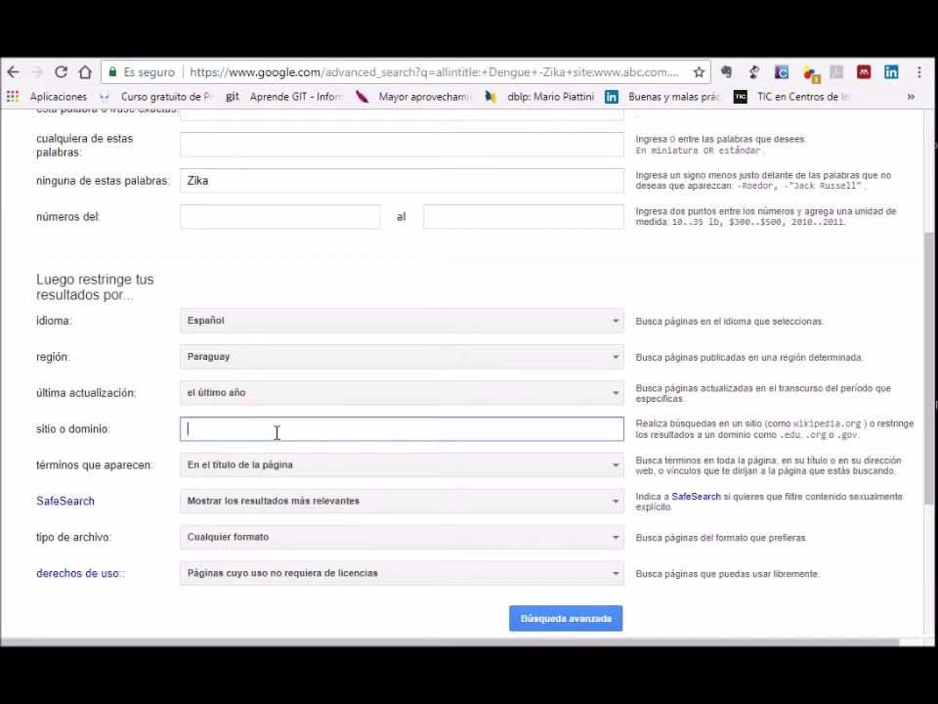
pyautogui.write('una.py')
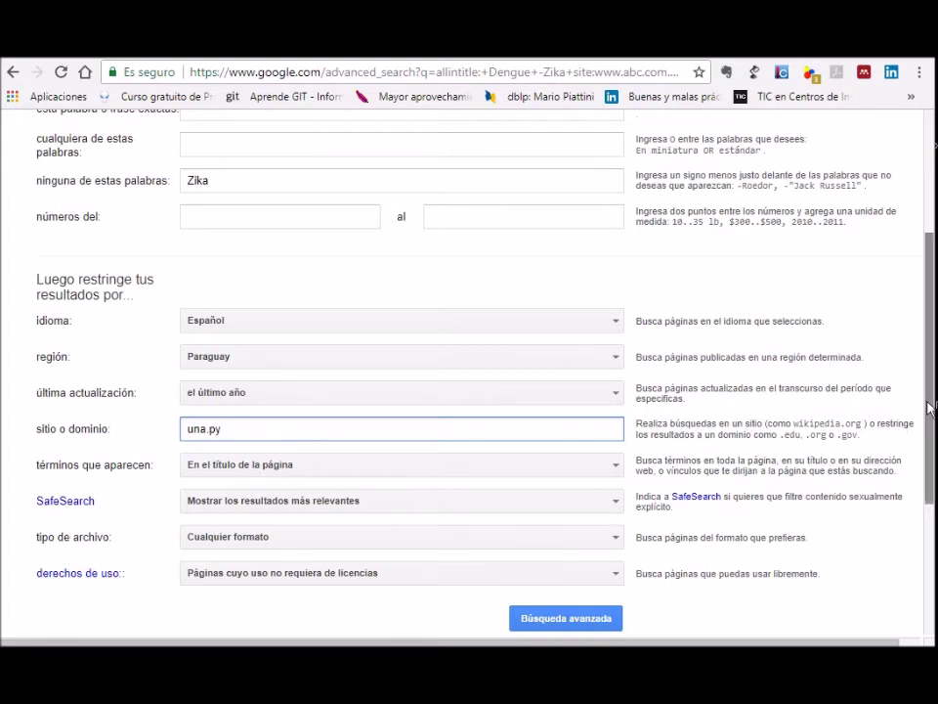
pyautogui.click(590, 619)
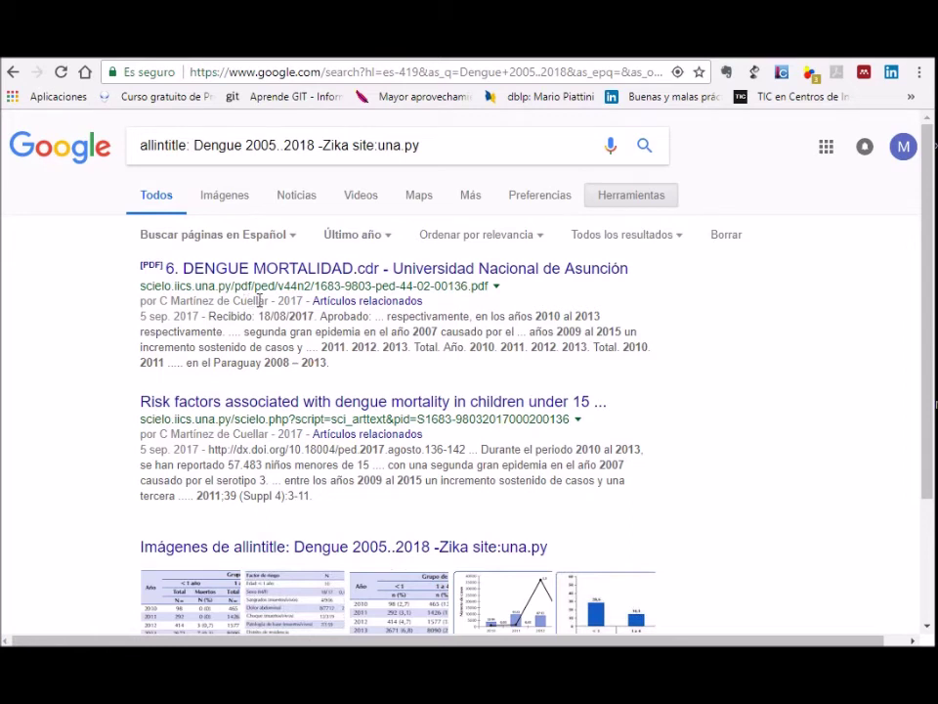
pyautogui.moveTo(265, 300); pyautogui.dragTo(185, 300)
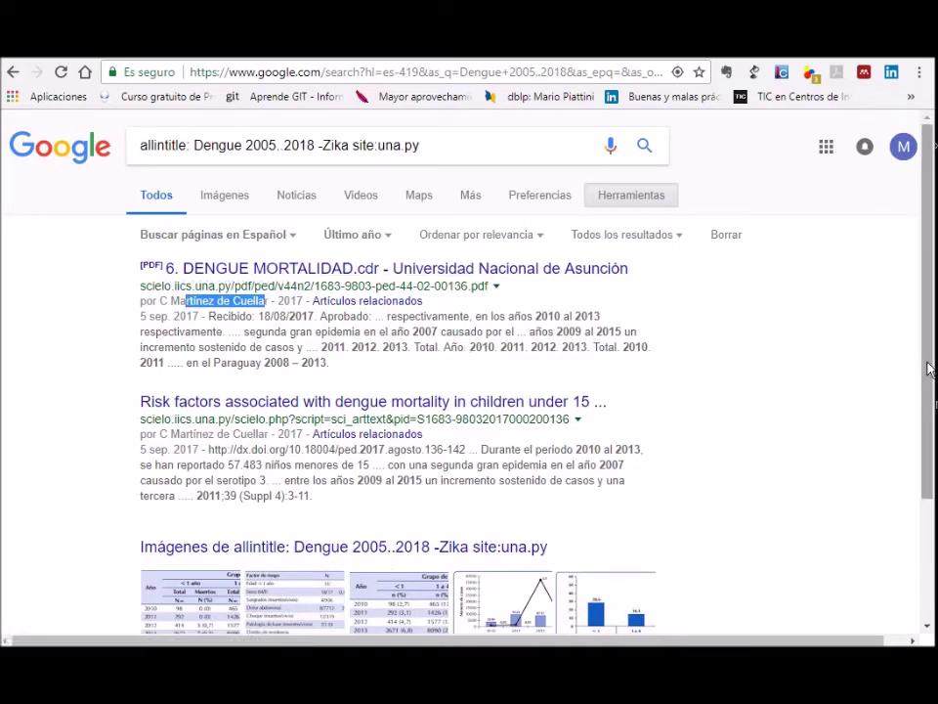
pyautogui.moveTo(930, 371); pyautogui.dragTo(930, 431)
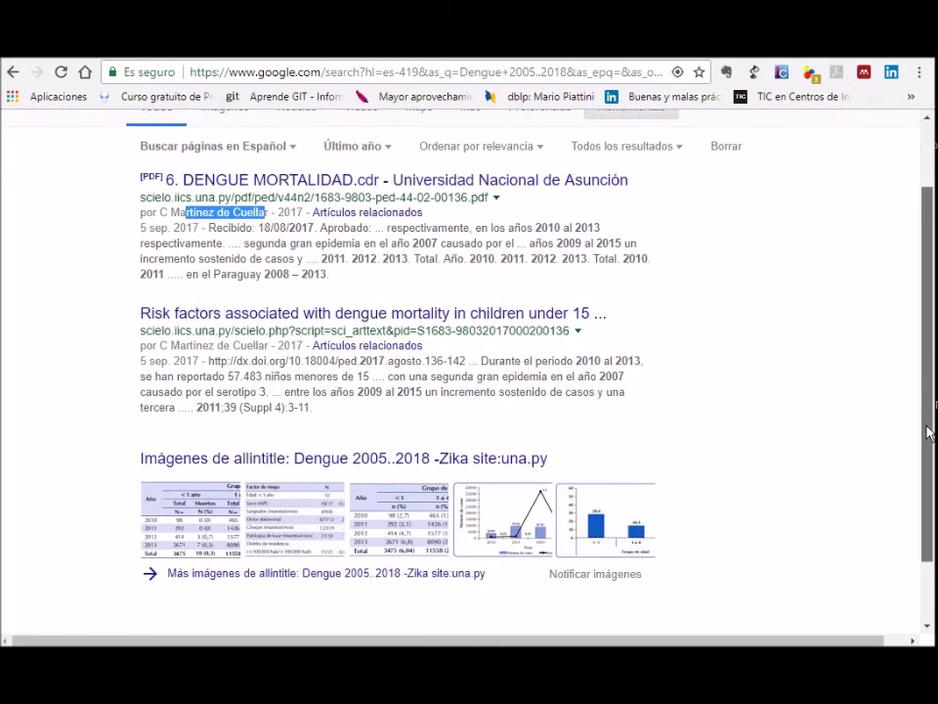
pyautogui.moveTo(929, 433); pyautogui.dragTo(922, 372)
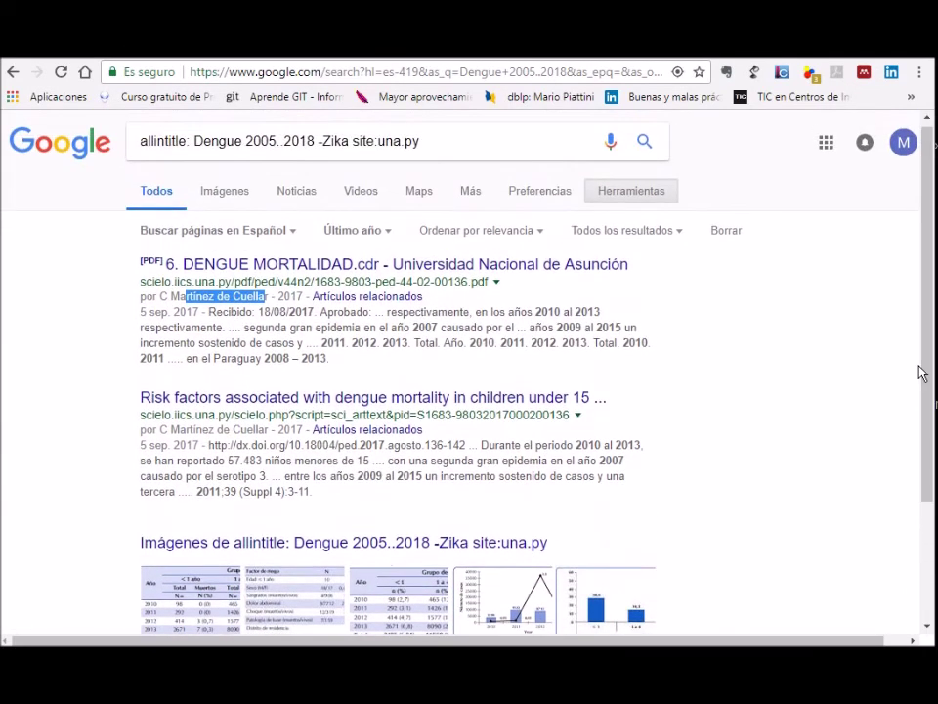
# Reopen the advanced search form, broaden the site or domain to .py, and run the search
pyautogui.click(540, 193)
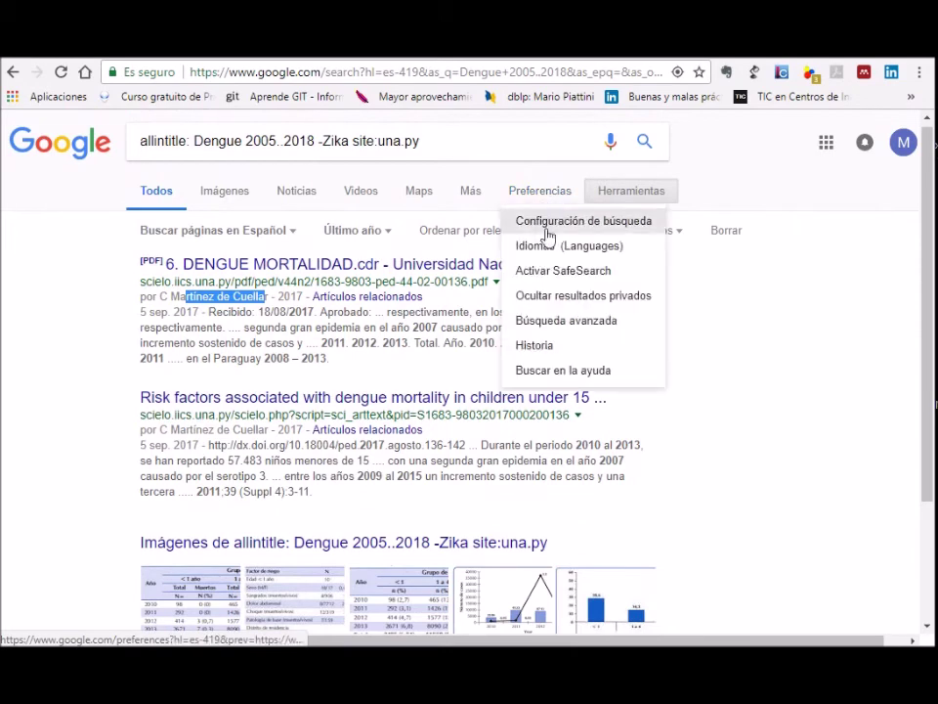
pyautogui.click(550, 323)
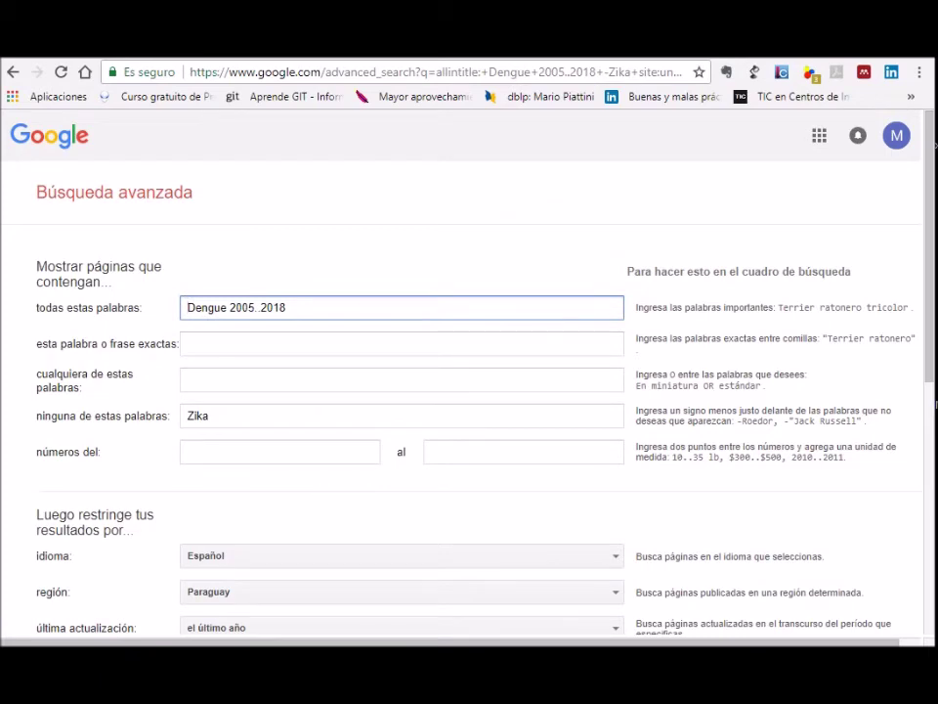
pyautogui.moveTo(934, 273); pyautogui.dragTo(933, 435)
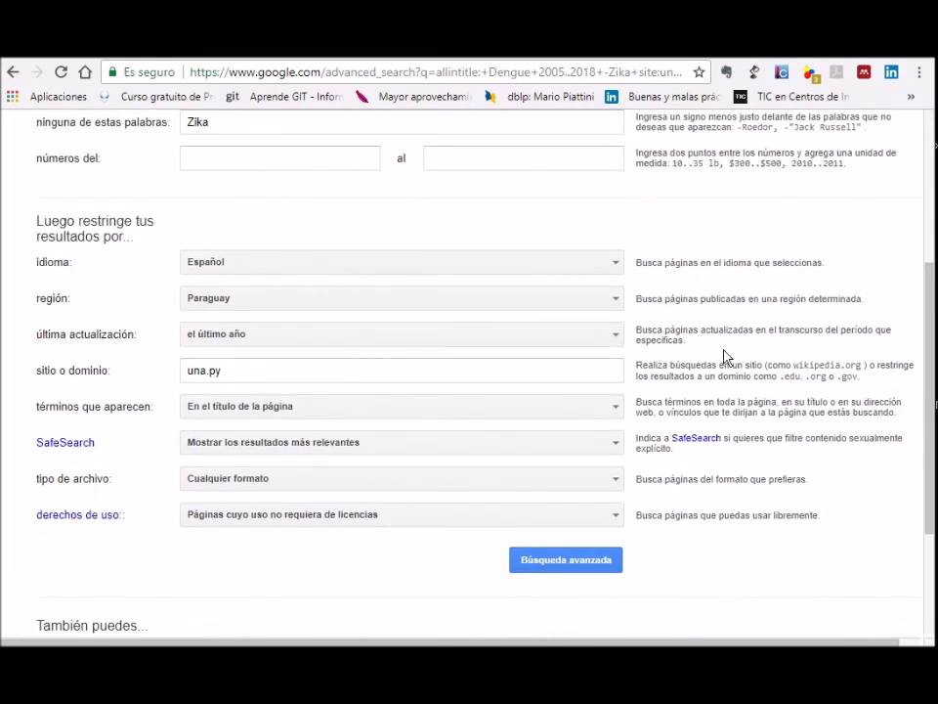
pyautogui.click(213, 371)
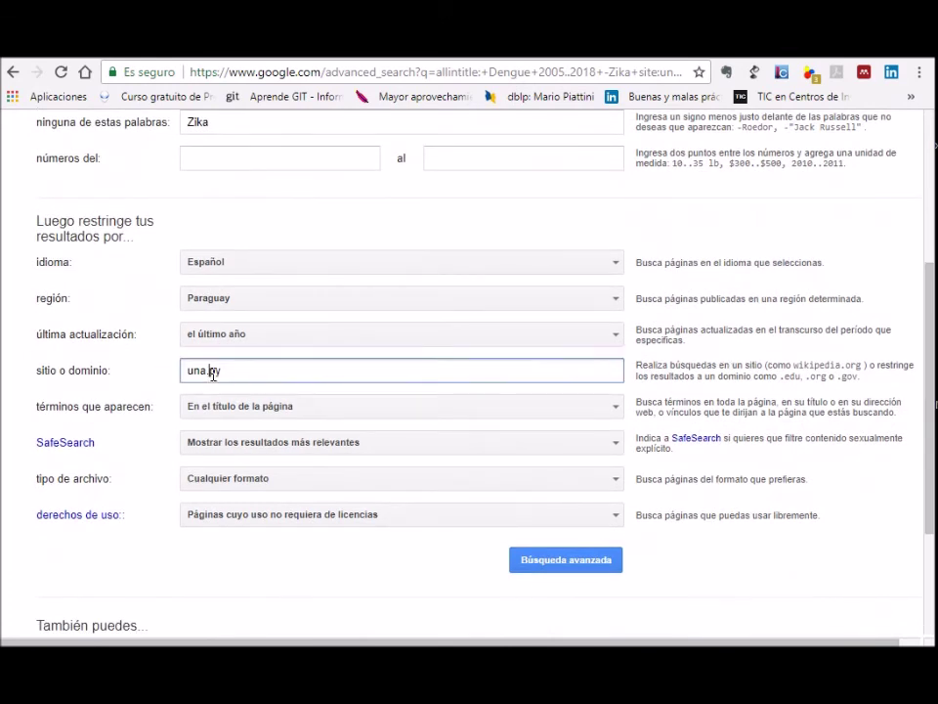
pyautogui.press('BackSpace')
pyautogui.press('BackSpace')
pyautogui.press('BackSpace')
pyautogui.press('BackSpace')
pyautogui.write('.')
pyautogui.click(573, 571)
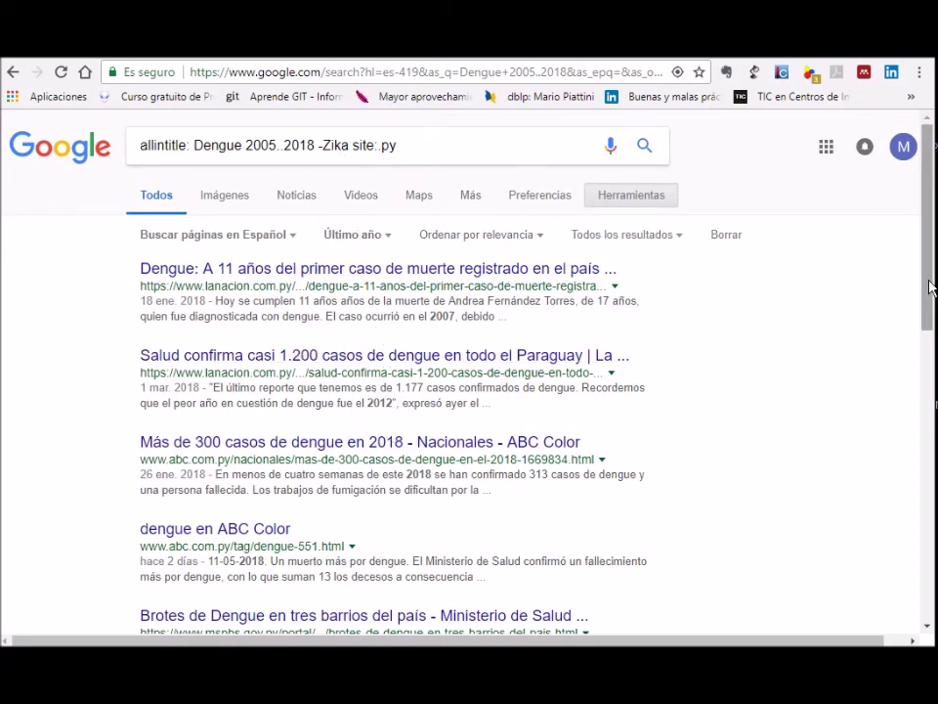
# Reopen the advanced search form, set SafeSearch to "Filtrar los resultados explícitos", and run the search
pyautogui.moveTo(930, 287); pyautogui.dragTo(927, 318)
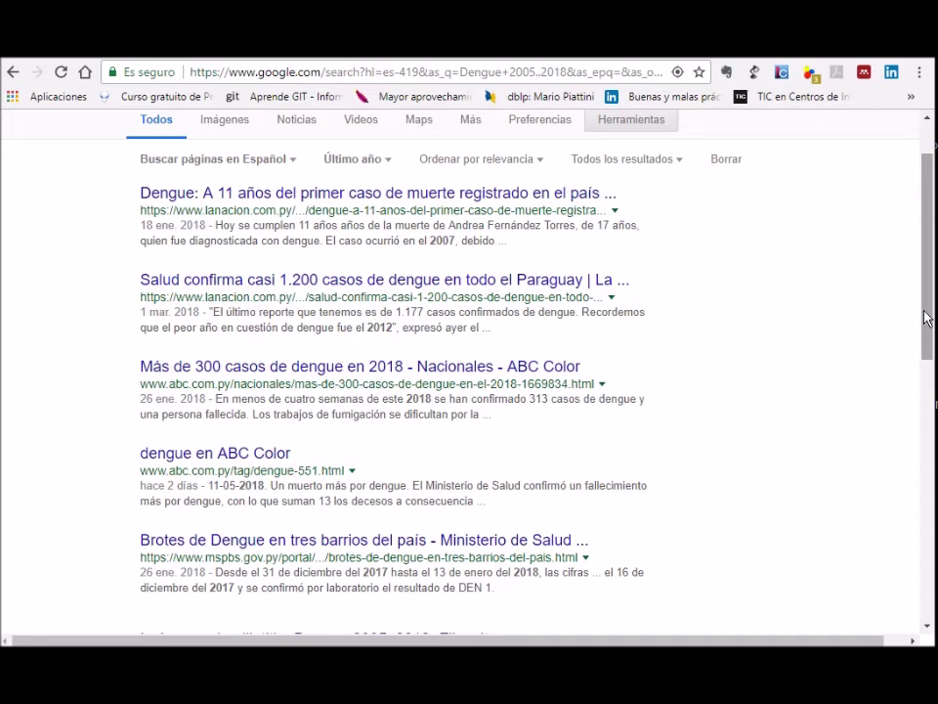
pyautogui.click(560, 130)
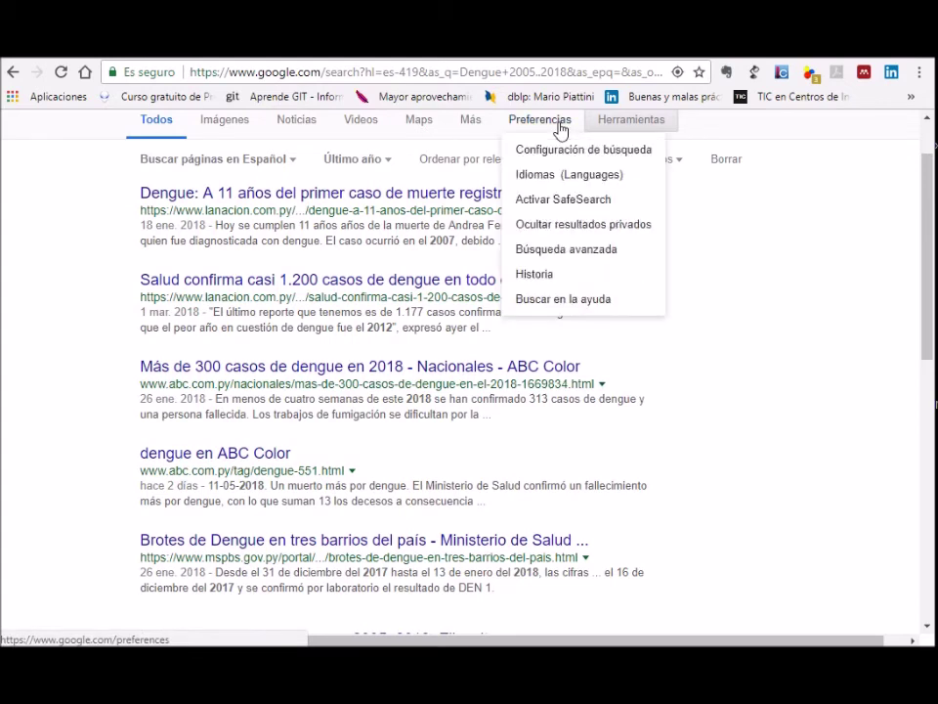
pyautogui.click(558, 252)
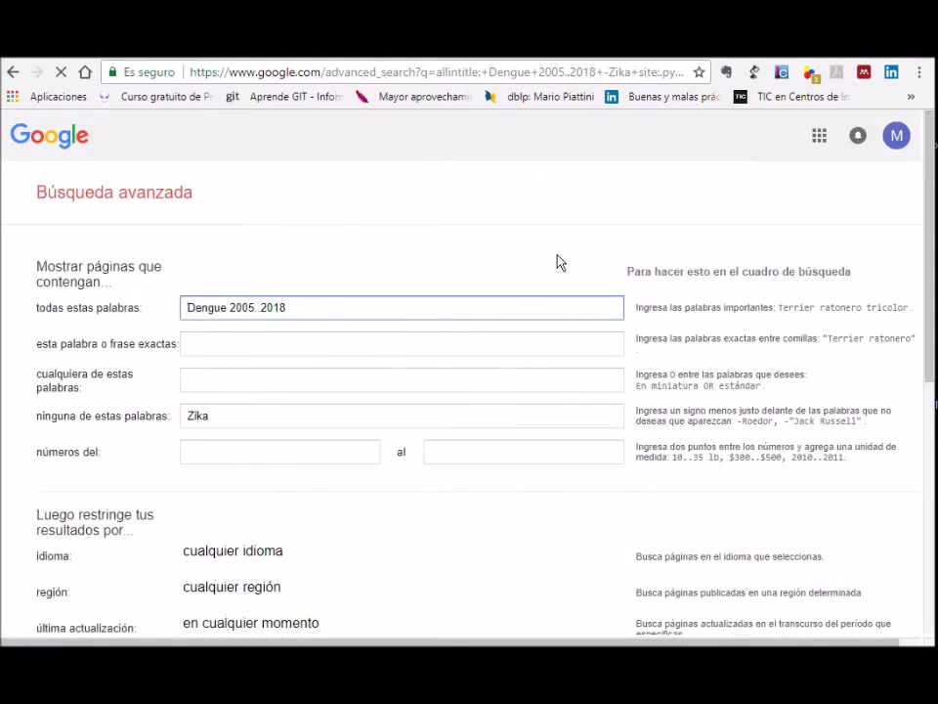
pyautogui.moveTo(928, 349); pyautogui.dragTo(933, 525)
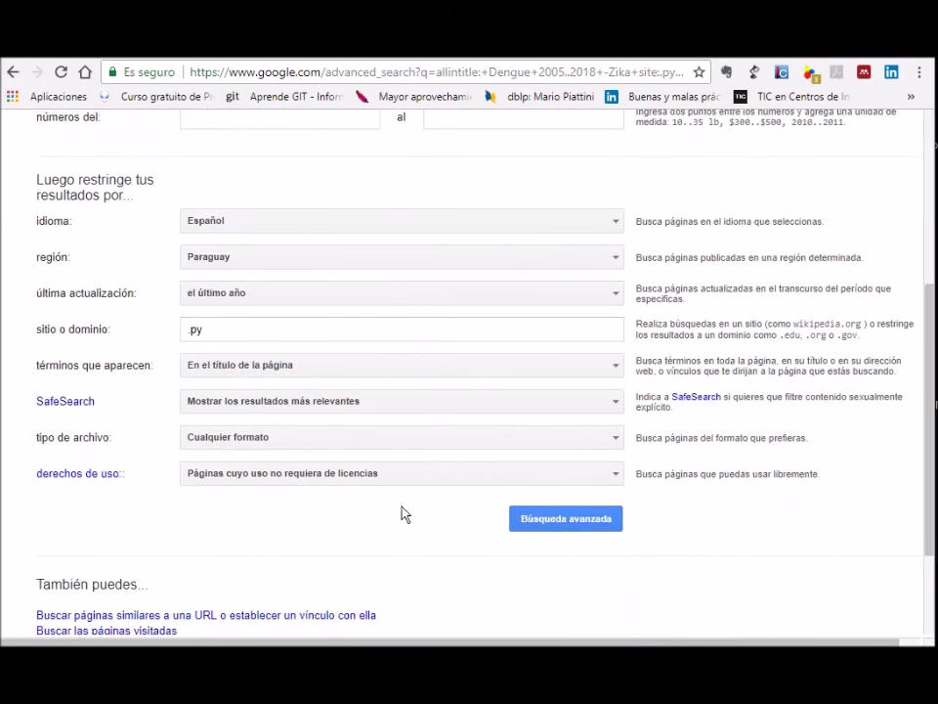
pyautogui.click(366, 405)
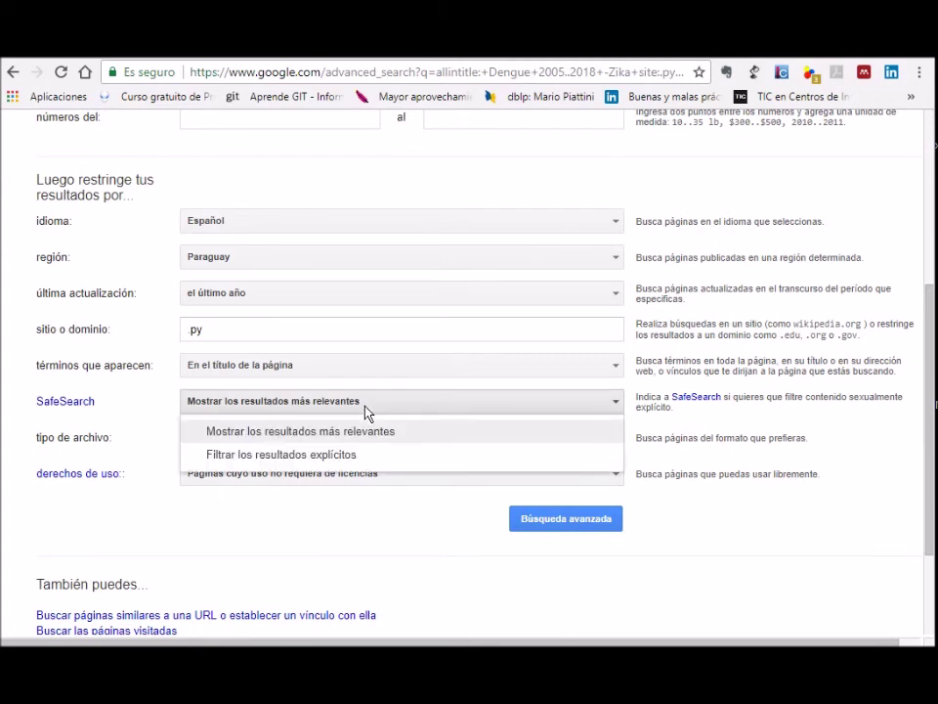
pyautogui.click(324, 455)
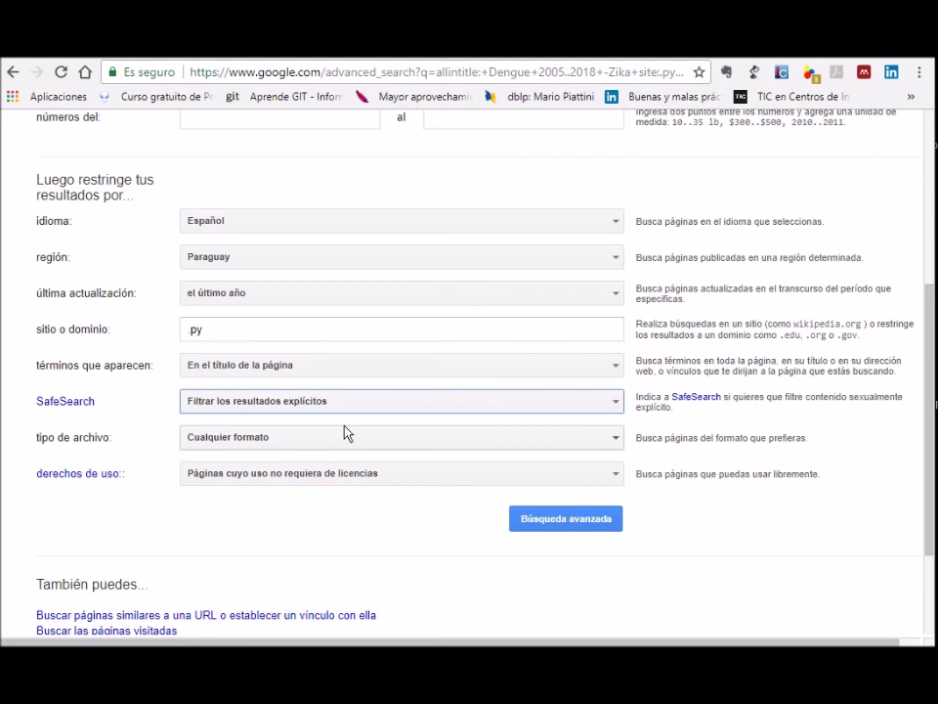
pyautogui.click(547, 526)
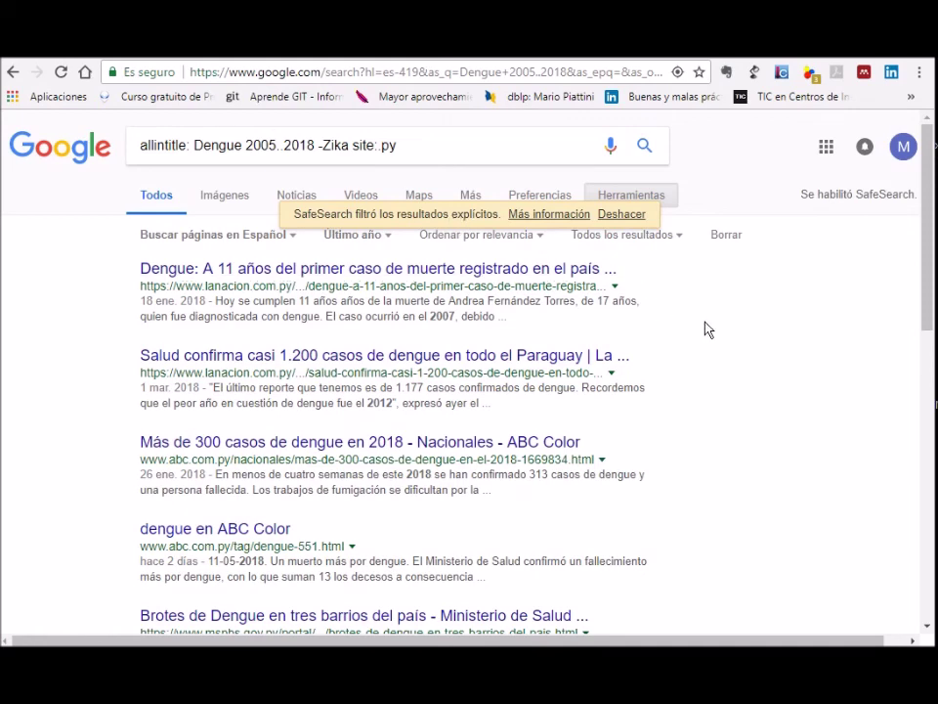
# Reopen the advanced search form, set the usage rights to "Páginas que se puedan usar, compartir o modificar", and run the search
pyautogui.click(555, 198)
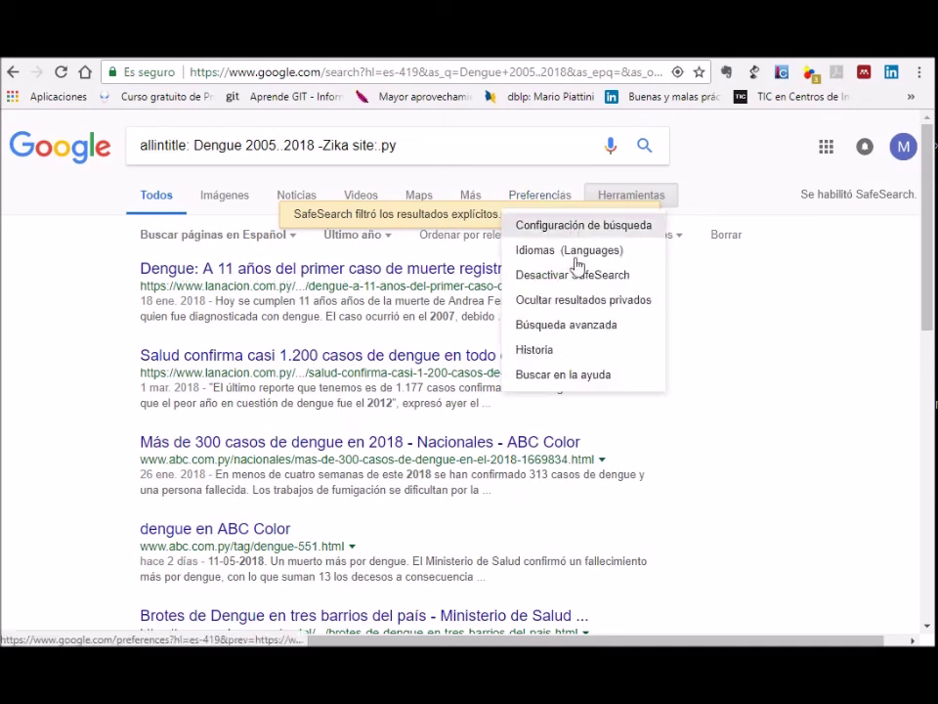
pyautogui.click(575, 325)
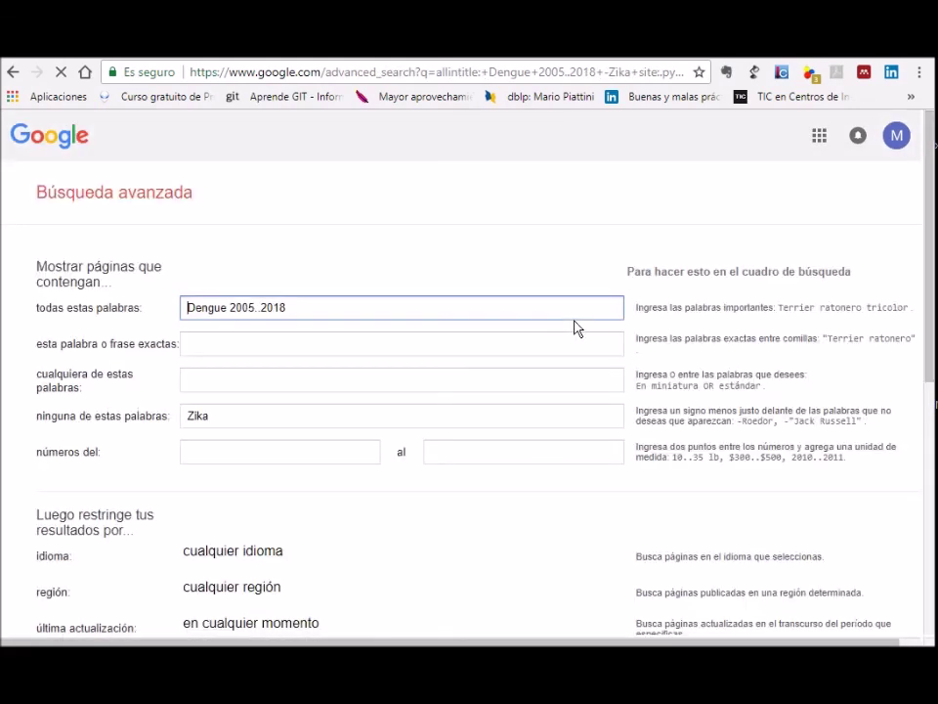
pyautogui.click(932, 565)
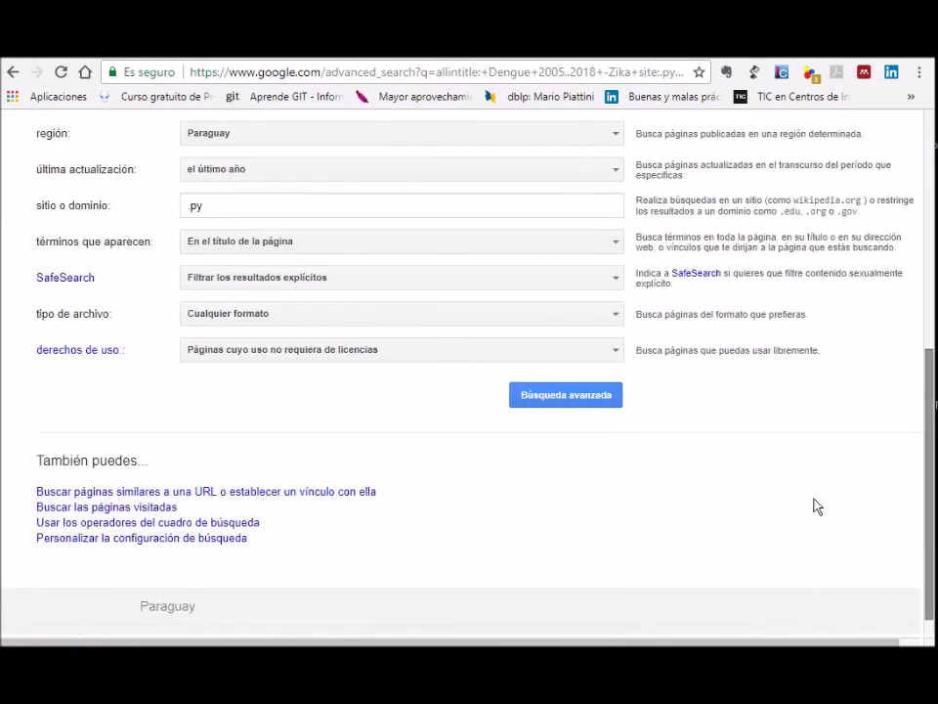
pyautogui.click(422, 350)
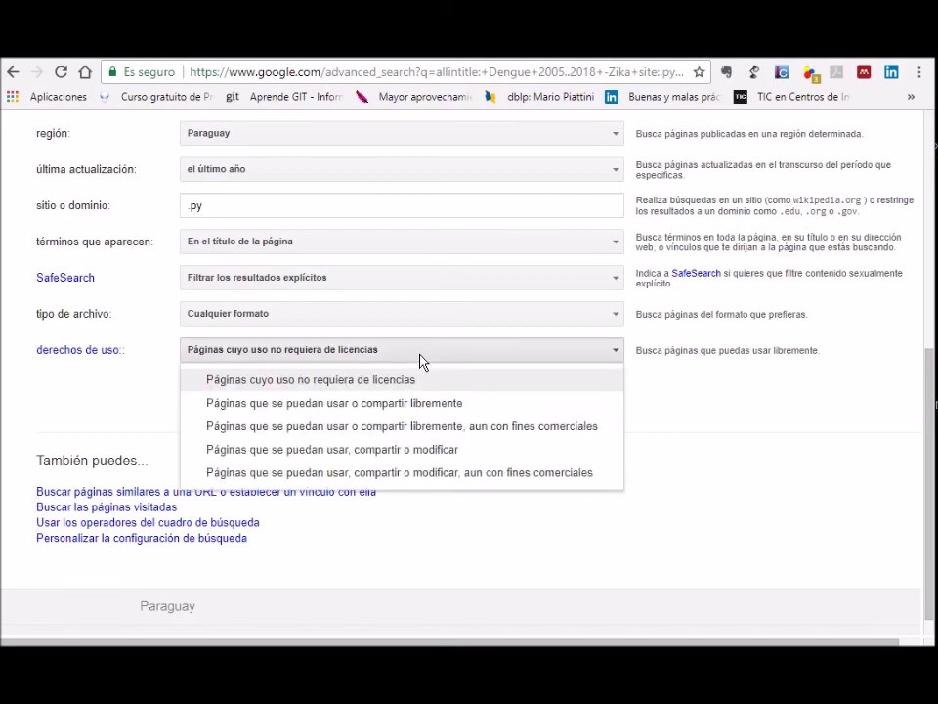
pyautogui.click(430, 452)
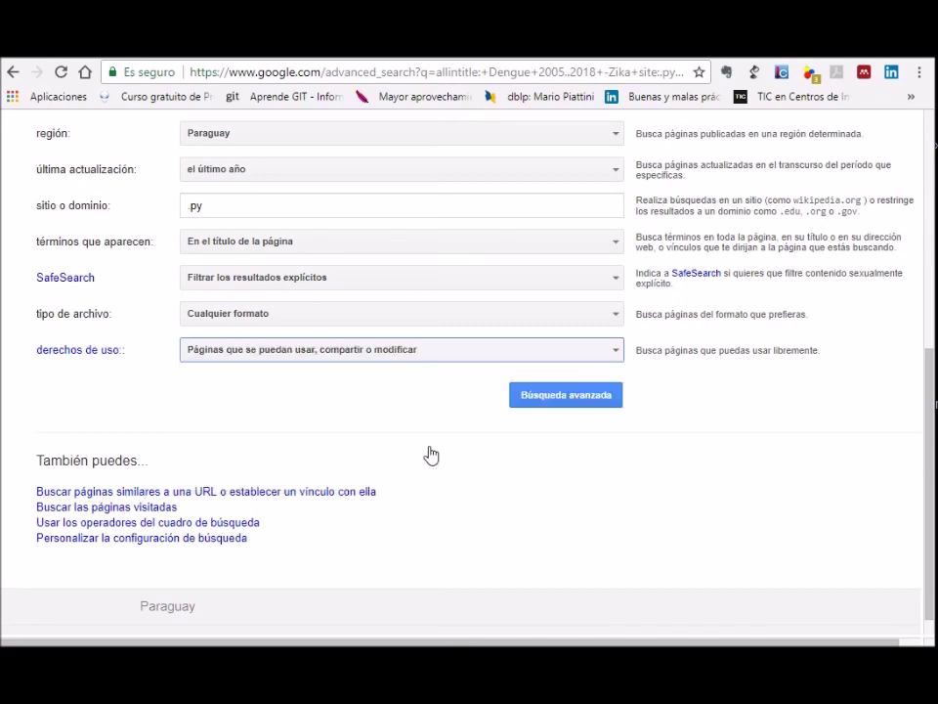
pyautogui.click(580, 403)
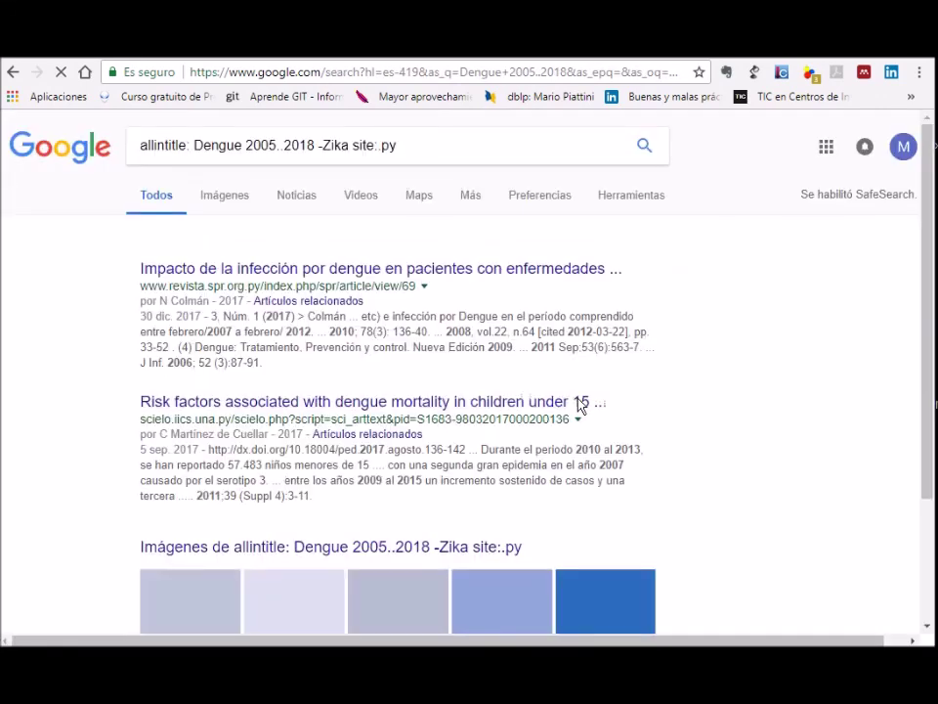